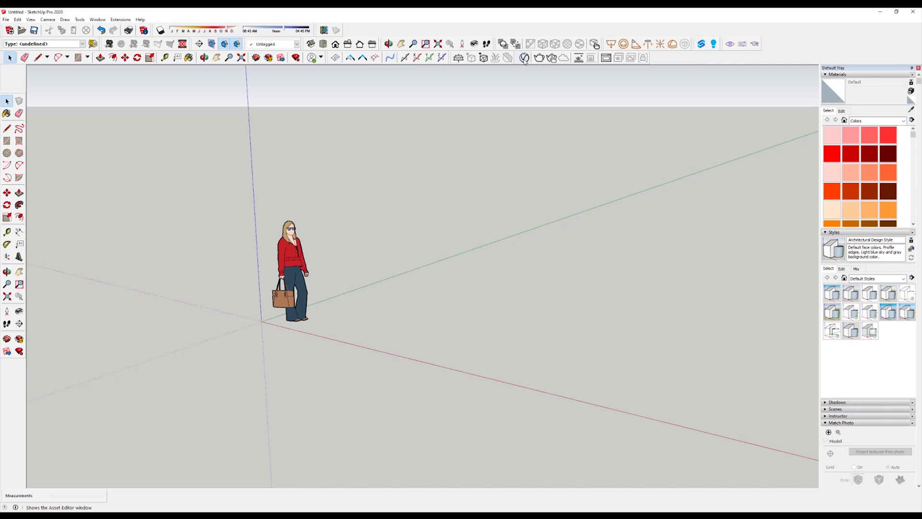
# Start a new Match Photo using the kitchen photo.
pyautogui.scroll(-5, 834, 244)
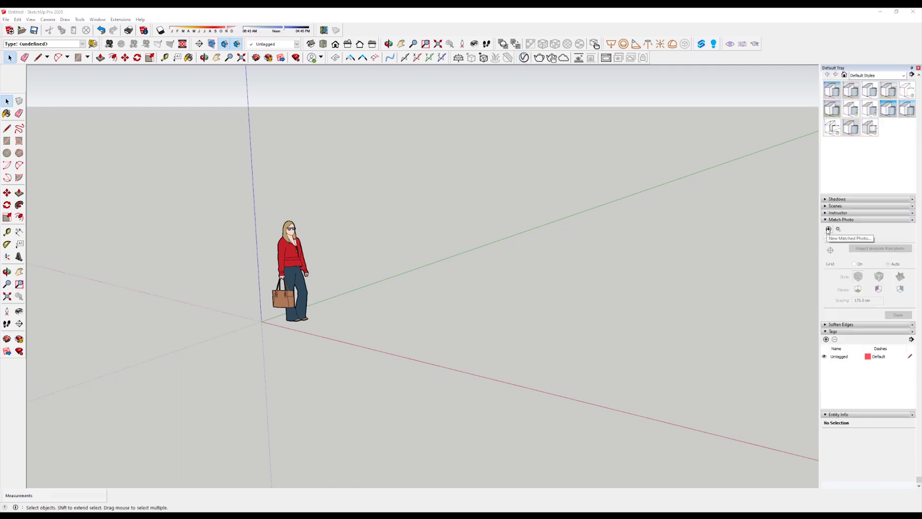
pyautogui.click(828, 229)
pyautogui.doubleClick(549, 172)
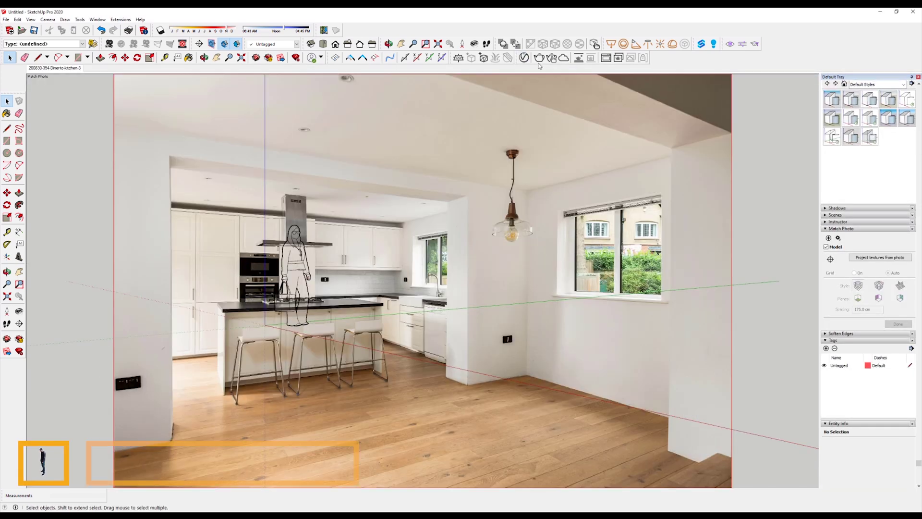
# Set the V-Ray output to a custom 3500 × 2334 aspect ratio with Safe Frame on.
pyautogui.click(539, 59)
pyautogui.click(489, 278)
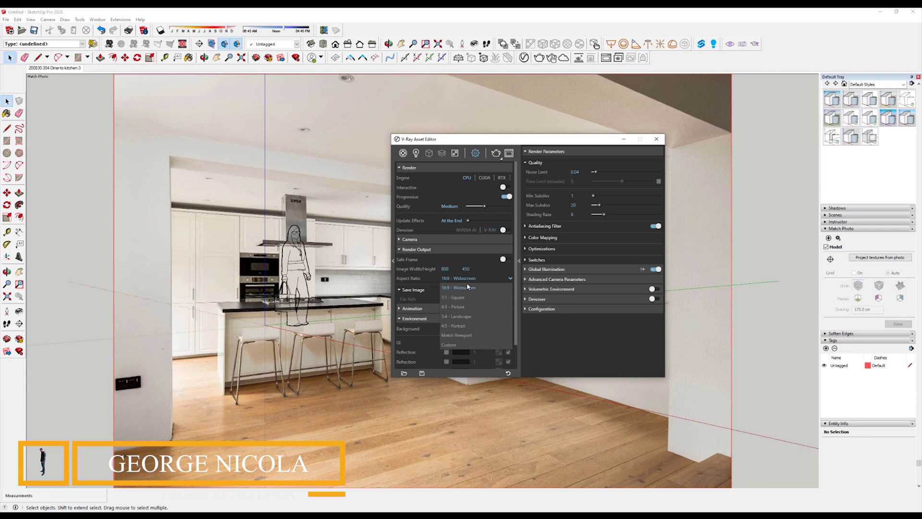
pyautogui.click(452, 344)
pyautogui.doubleClick(446, 268)
pyautogui.write('3500')
pyautogui.press('Tab')
pyautogui.write('23')
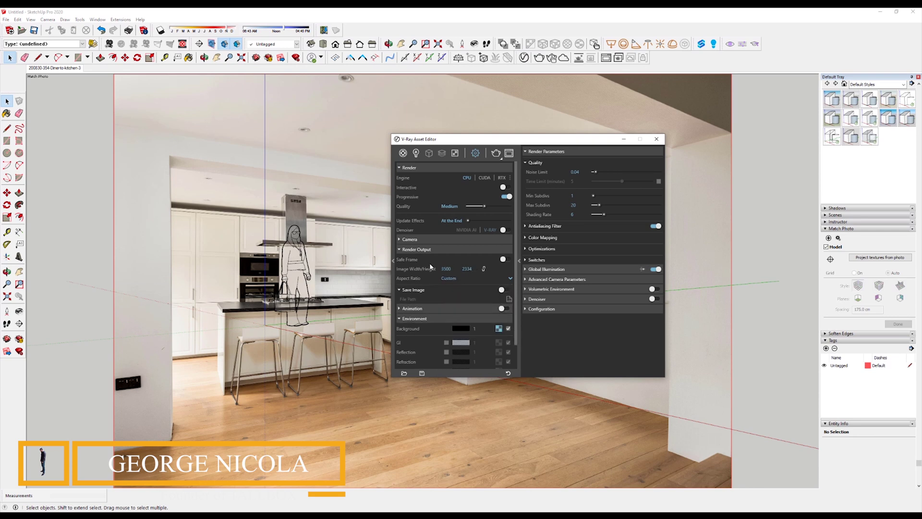
pyautogui.press('Return')
pyautogui.click(505, 260)
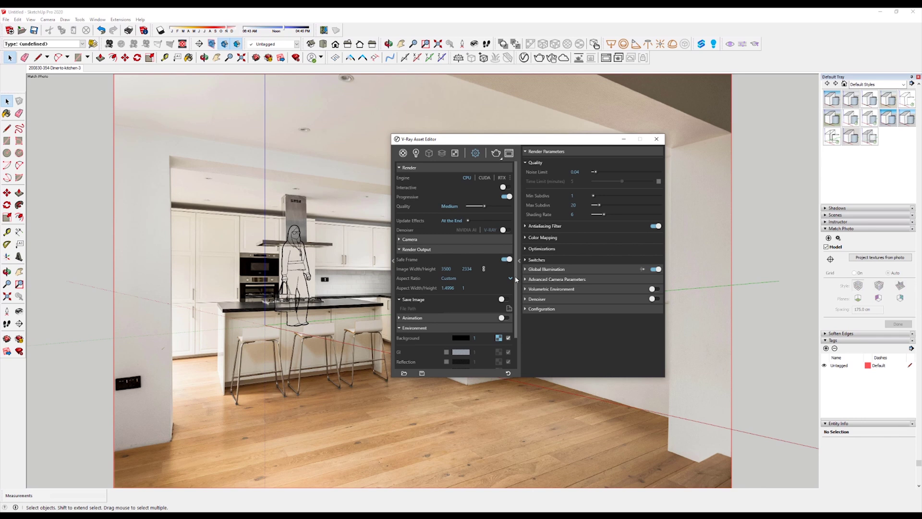
pyautogui.click(657, 139)
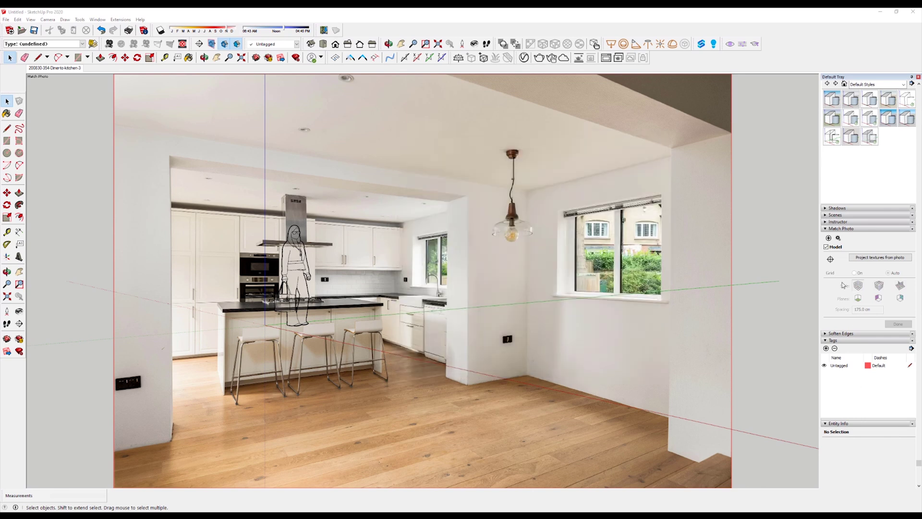
# Align the green and red vanishing lines to the ceiling, floor and wall-base edges, then scale to room height.
pyautogui.click(837, 239)
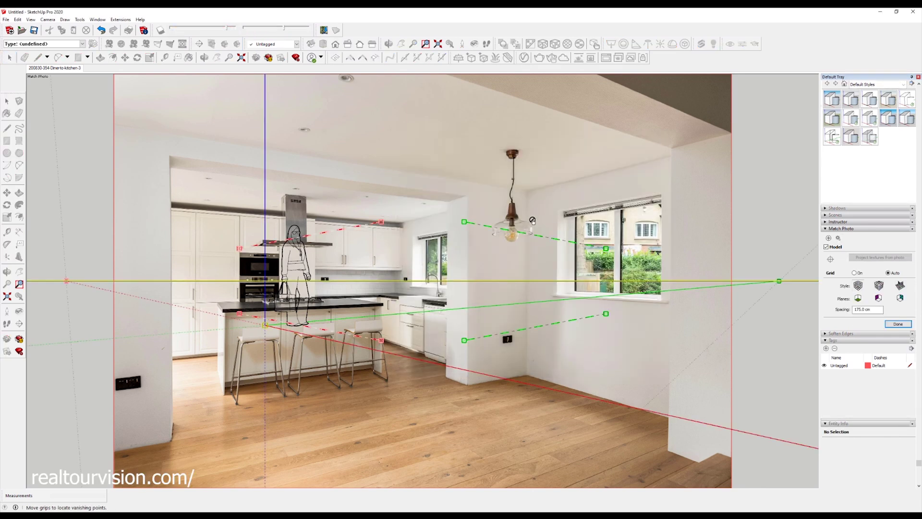
pyautogui.scroll(4, 532, 220)
pyautogui.moveTo(182, 213); pyautogui.dragTo(132, 205)
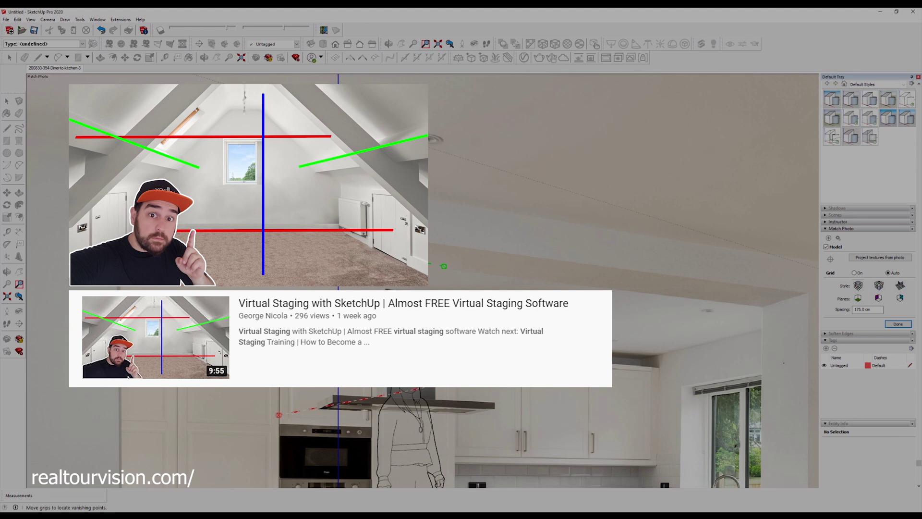
pyautogui.moveTo(445, 267); pyautogui.dragTo(808, 293)
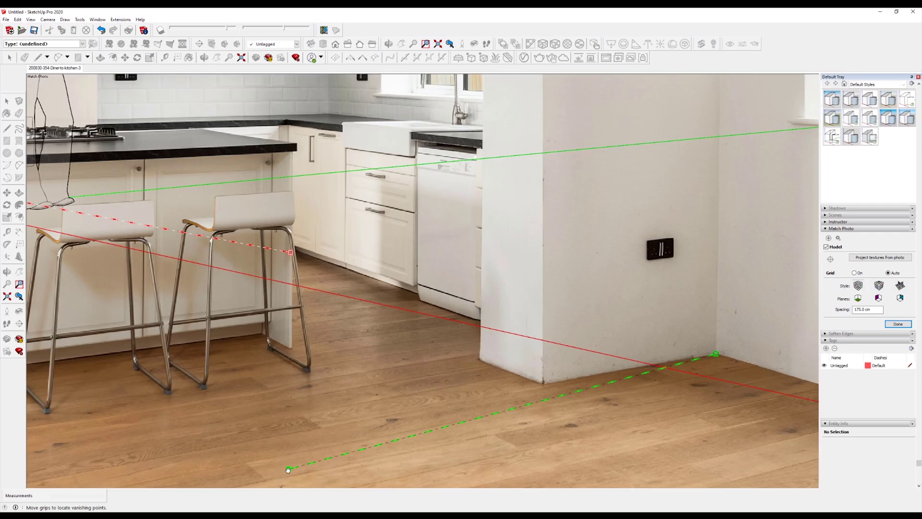
pyautogui.moveTo(368, 416); pyautogui.dragTo(371, 414)
pyautogui.scroll(6, 716, 356)
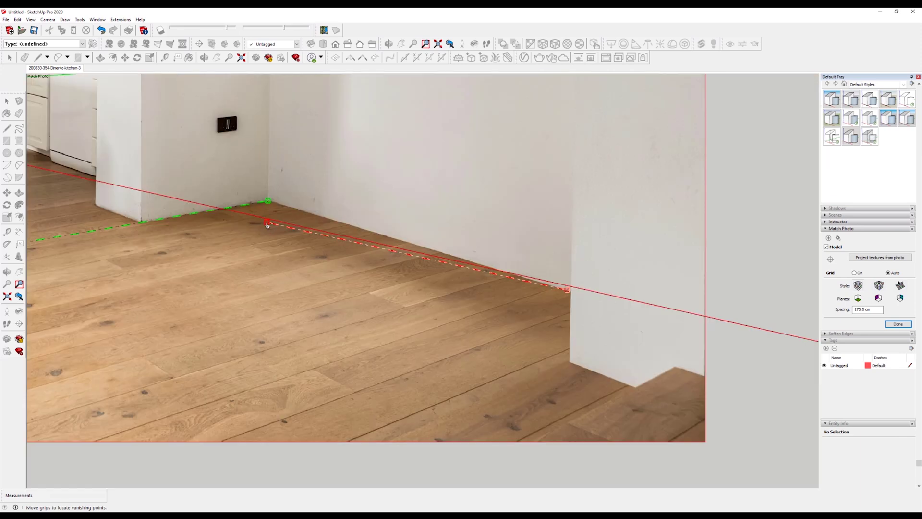
pyautogui.moveTo(267, 226); pyautogui.dragTo(284, 208)
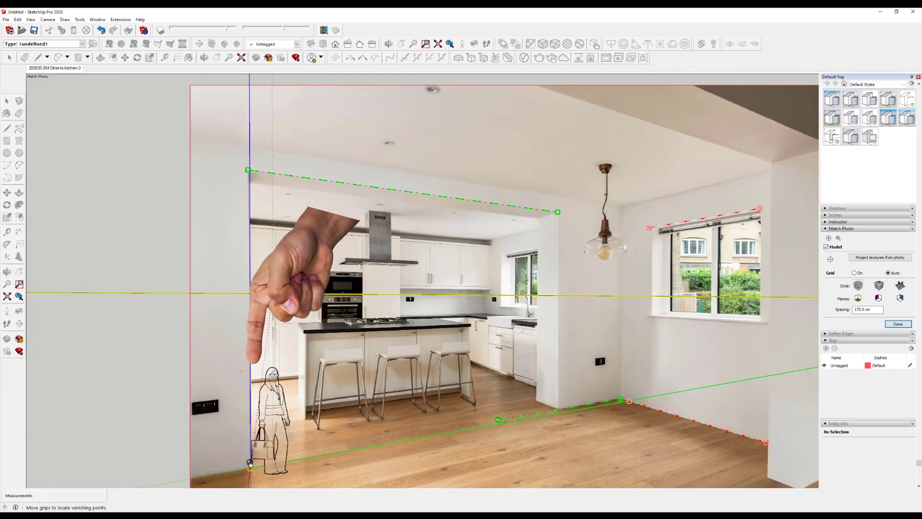
pyautogui.moveTo(250, 463); pyautogui.dragTo(255, 450)
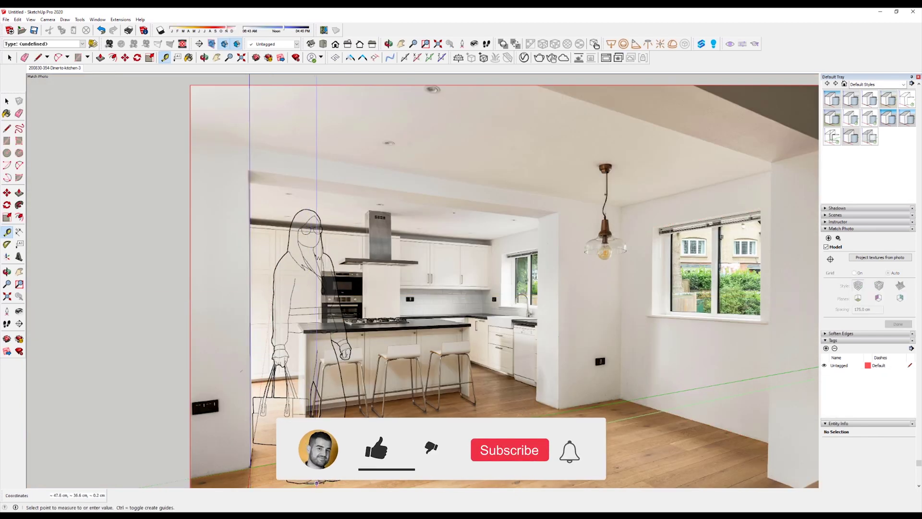
# Finish the matched photo and save the view as Camera 1.
pyautogui.click(317, 483)
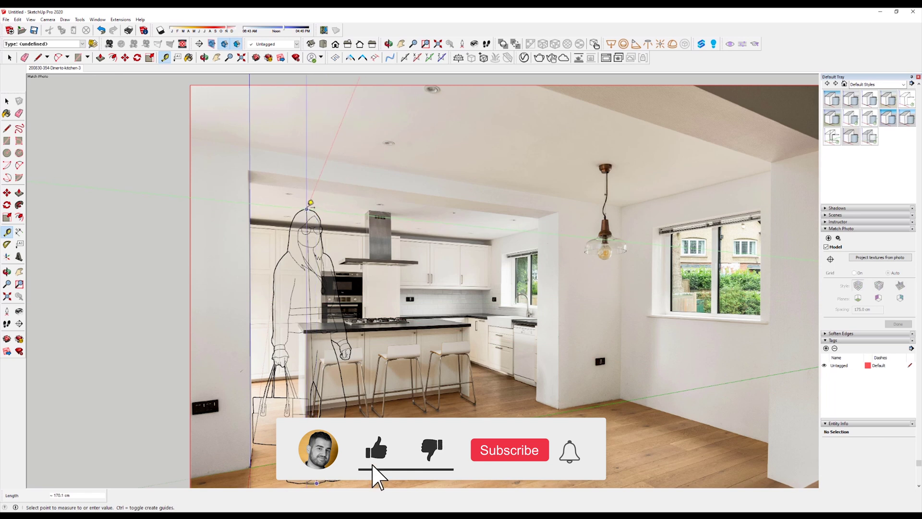
pyautogui.press('space')
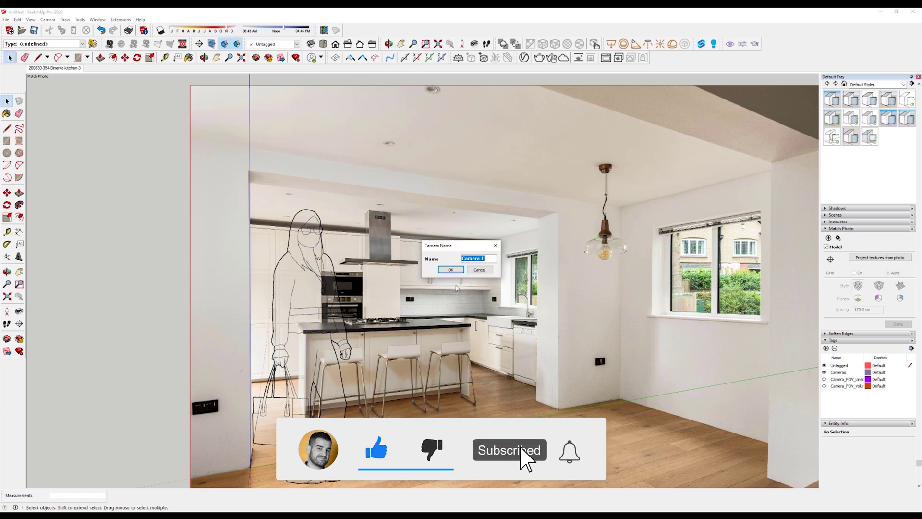
pyautogui.press('Return')
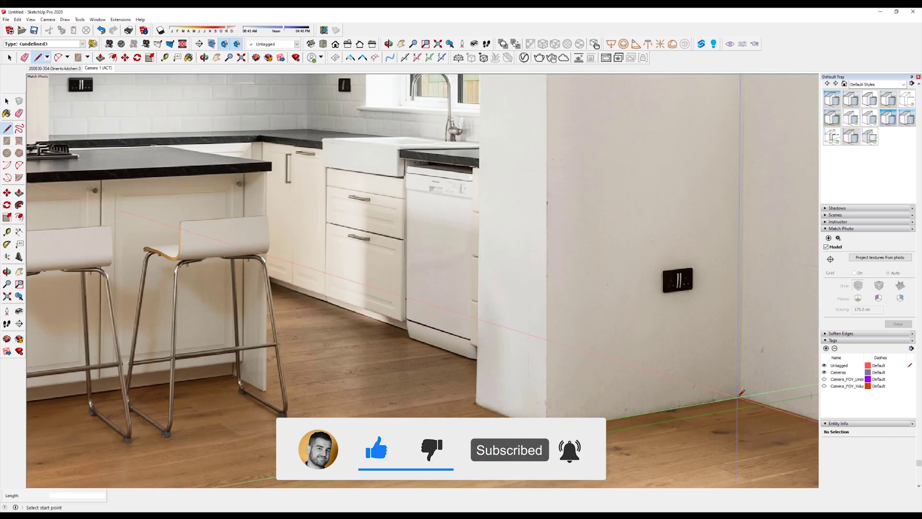
# Trace floor edges along the wall bases to the left corner.
pyautogui.click(475, 401)
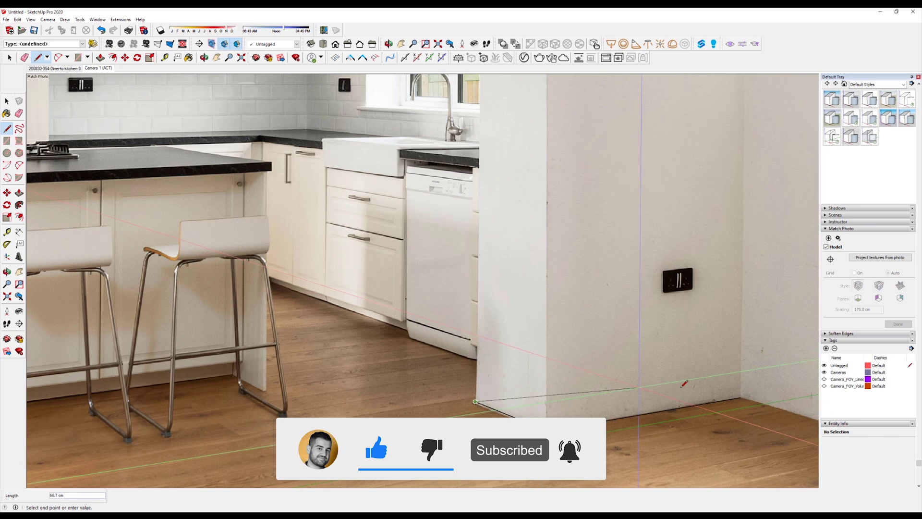
pyautogui.click(665, 373)
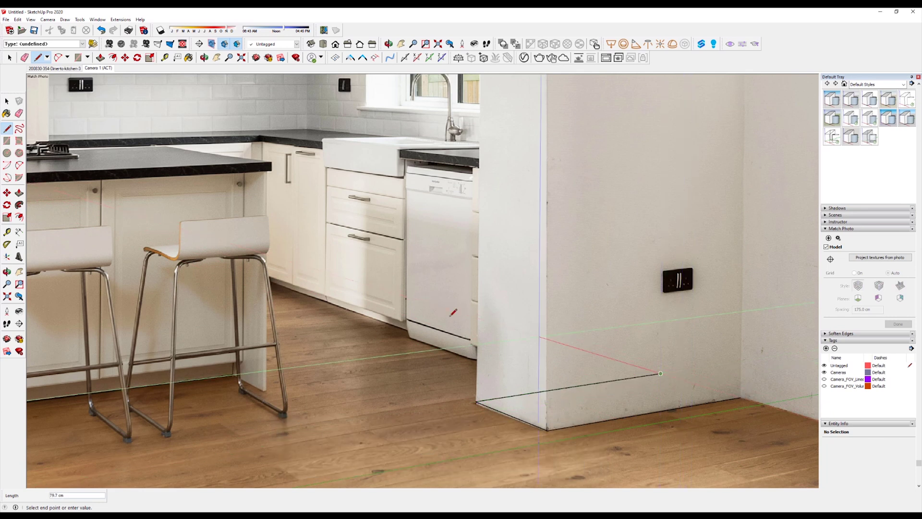
pyautogui.scroll(-3, 442, 329)
pyautogui.scroll(3, 358, 281)
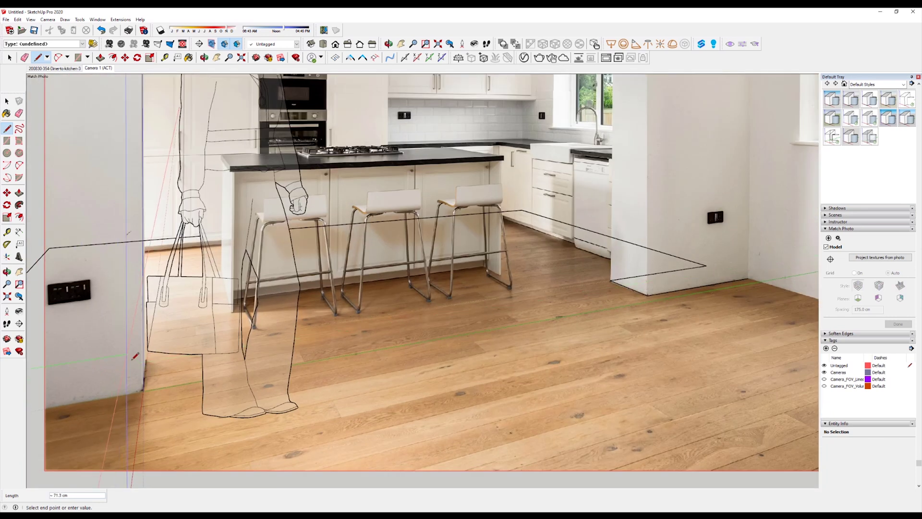
pyautogui.scroll(5, 149, 349)
pyautogui.click(148, 349)
pyautogui.press('space')
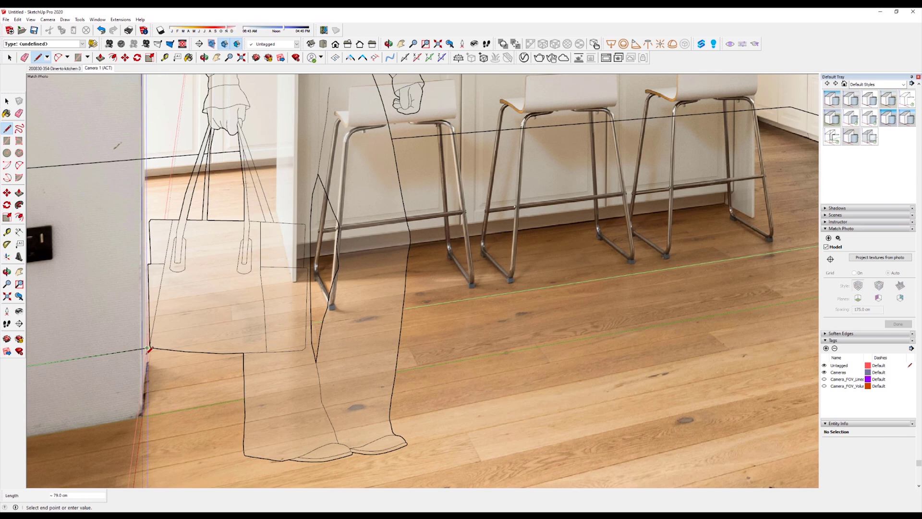
pyautogui.scroll(-8, 420, 373)
pyautogui.scroll(5, 638, 345)
# Draw the right wall's base edge, raise the outline into walls and select the end wall.
pyautogui.press('l')
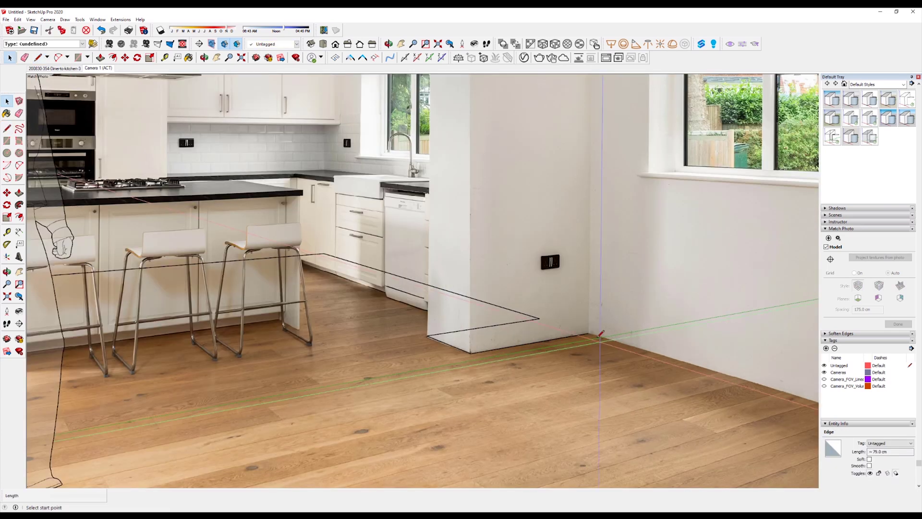
pyautogui.click(597, 335)
pyautogui.scroll(3, 597, 336)
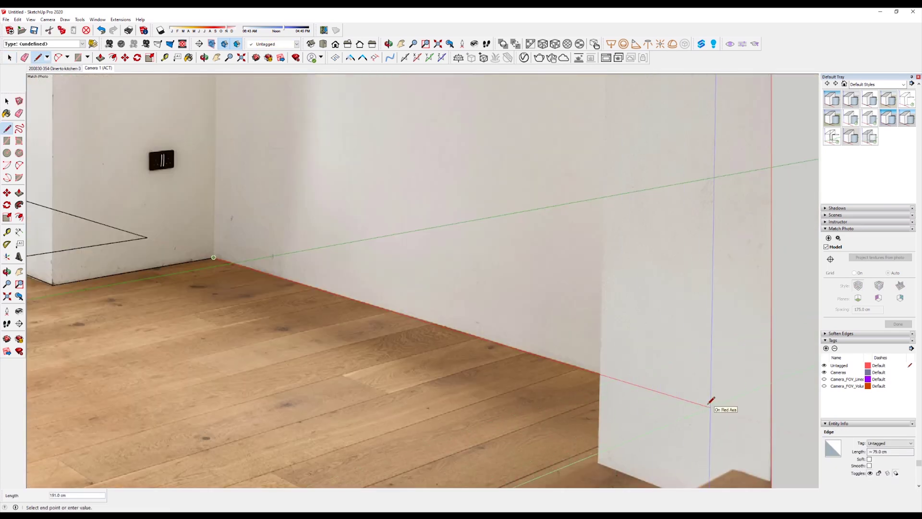
pyautogui.click(722, 410)
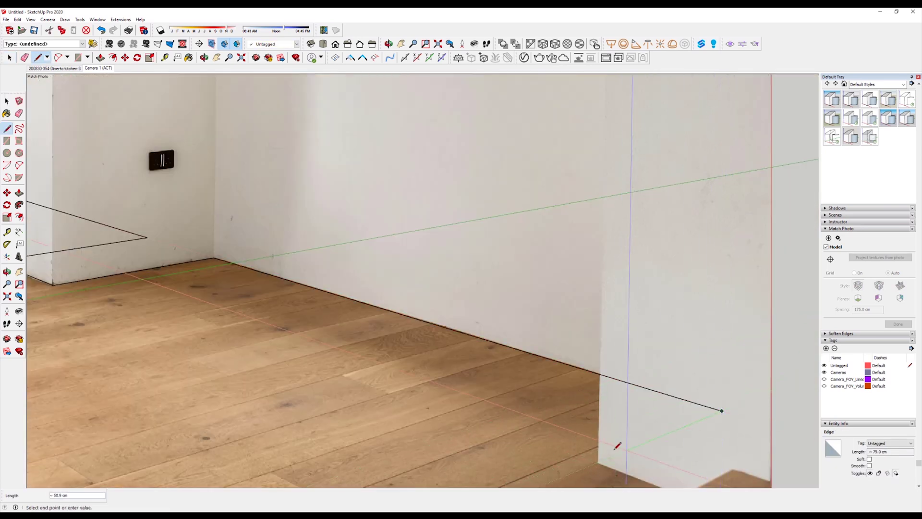
pyautogui.scroll(-8, 602, 458)
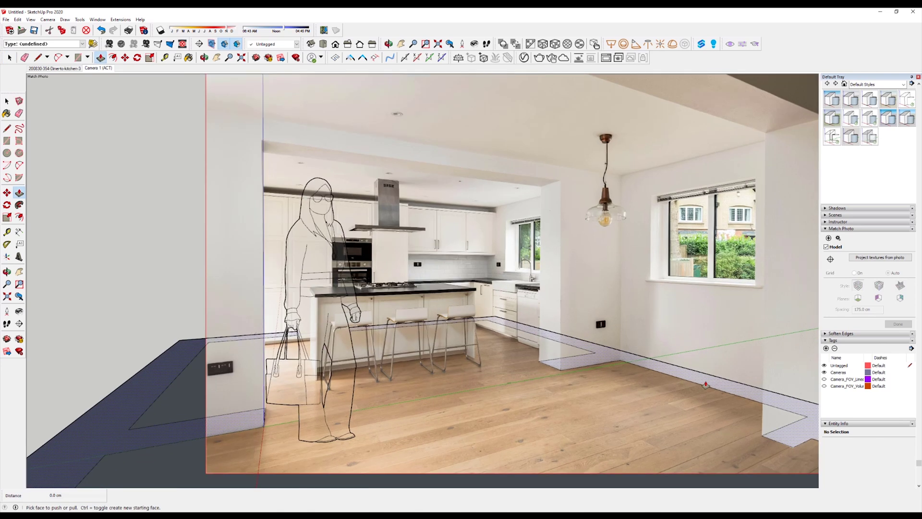
pyautogui.click(695, 302)
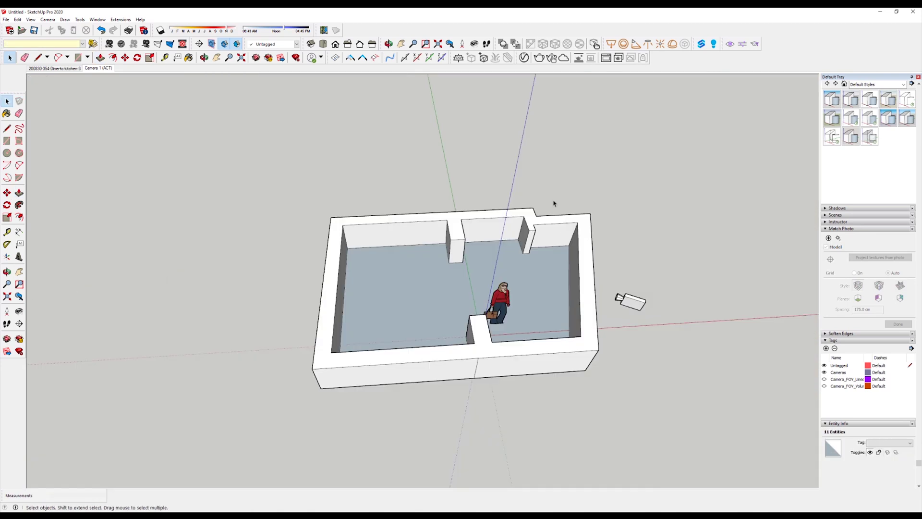
pyautogui.moveTo(552, 202); pyautogui.dragTo(605, 403)
# Push/pull the wall faces to full height and return to the matched camera view.
pyautogui.press('p')
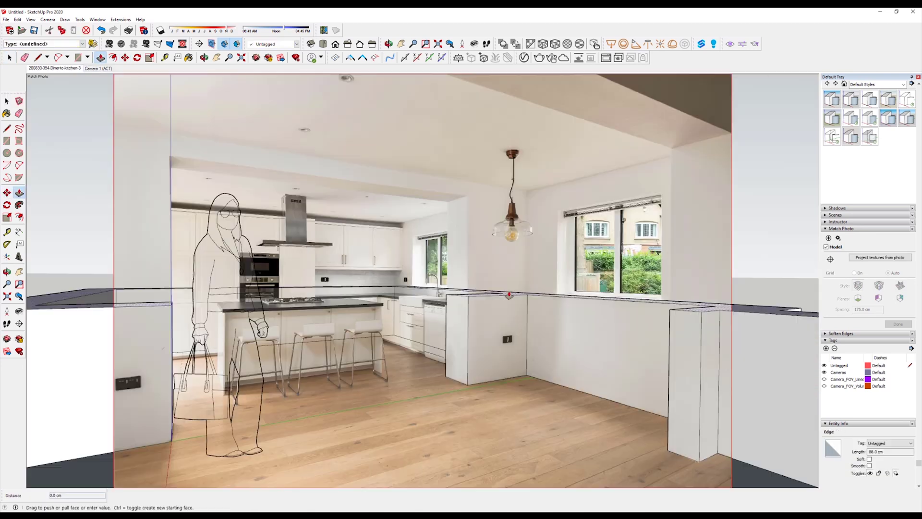
pyautogui.moveTo(509, 295); pyautogui.dragTo(584, 217)
pyautogui.press('pagedown')
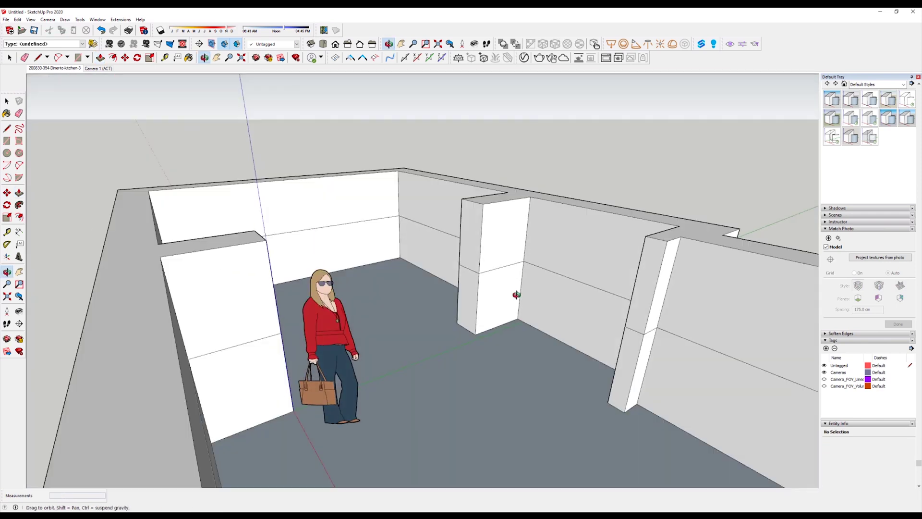
pyautogui.press('pageup')
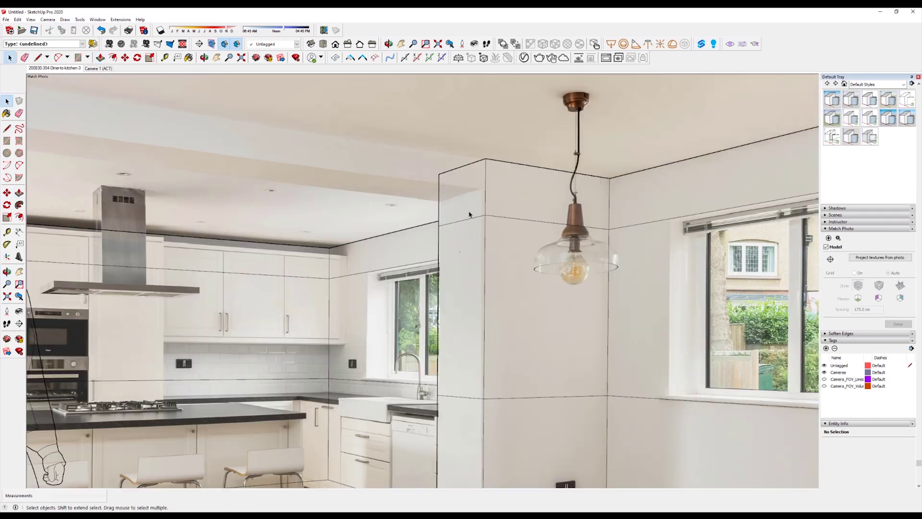
# Trace the box corner and push a window rectangle into the right wall.
pyautogui.press('l')
pyautogui.click(438, 199)
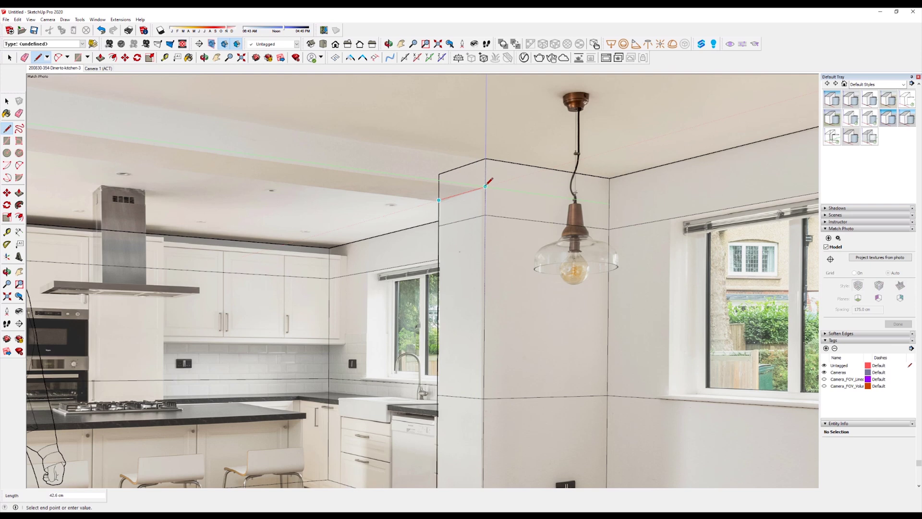
pyautogui.scroll(-4, 485, 188)
pyautogui.press('r')
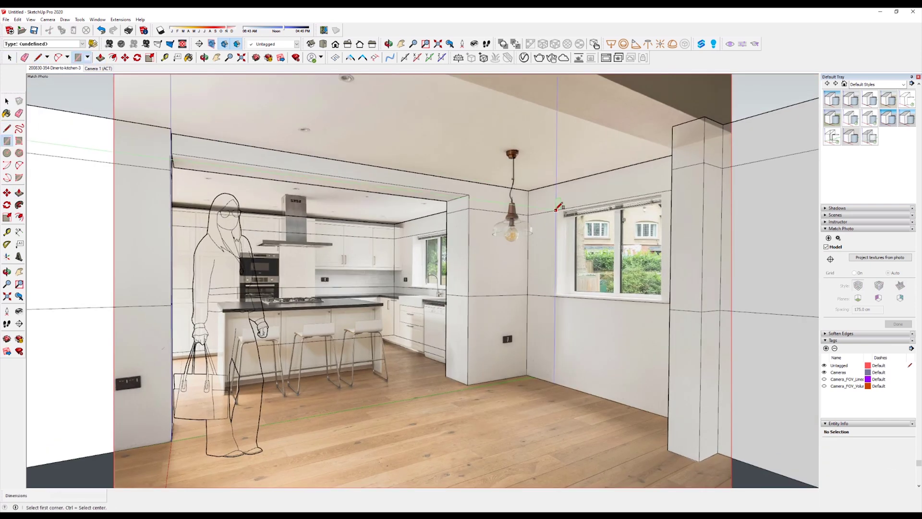
pyautogui.click(559, 209)
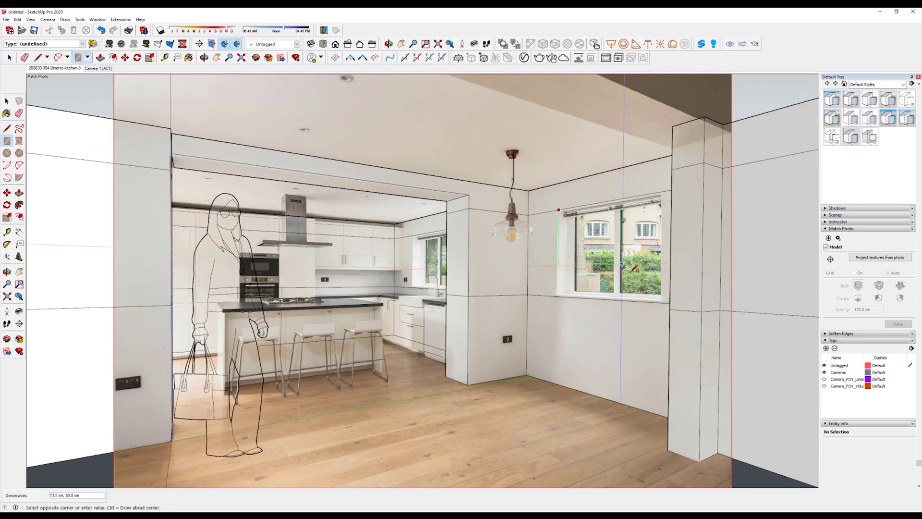
pyautogui.click(656, 297)
pyautogui.press('p')
pyautogui.click(619, 279)
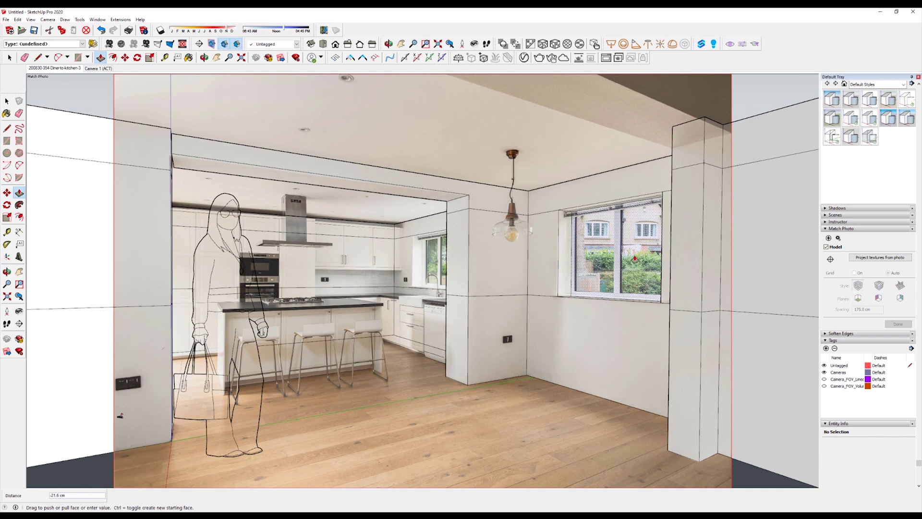
pyautogui.click(595, 258)
pyautogui.scroll(5, 413, 291)
# Start a rectangle at the sink window sill and centre the render window.
pyautogui.press('r')
pyautogui.click(412, 293)
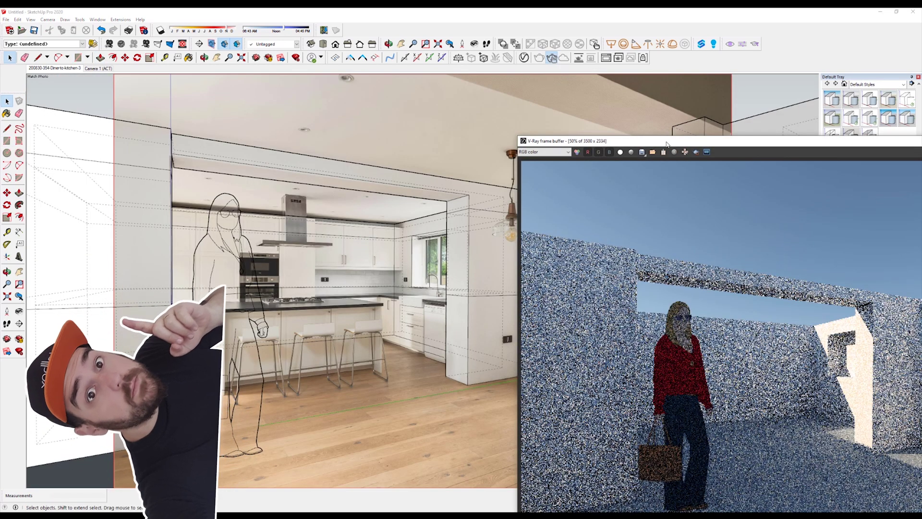
pyautogui.moveTo(667, 141); pyautogui.dragTo(289, 53)
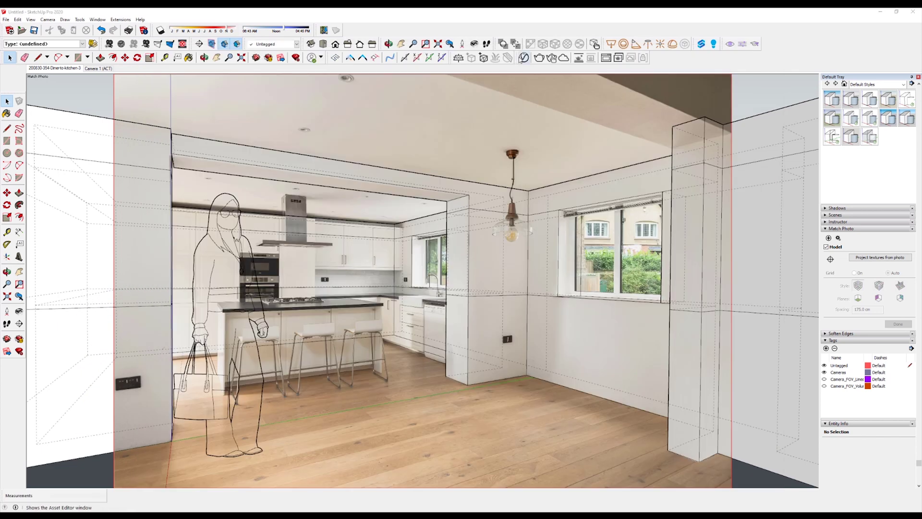
# Set the V-Ray background to a bitmap of the kitchen photo with Screen mapping.
pyautogui.click(522, 58)
pyautogui.moveTo(519, 139); pyautogui.dragTo(572, 136)
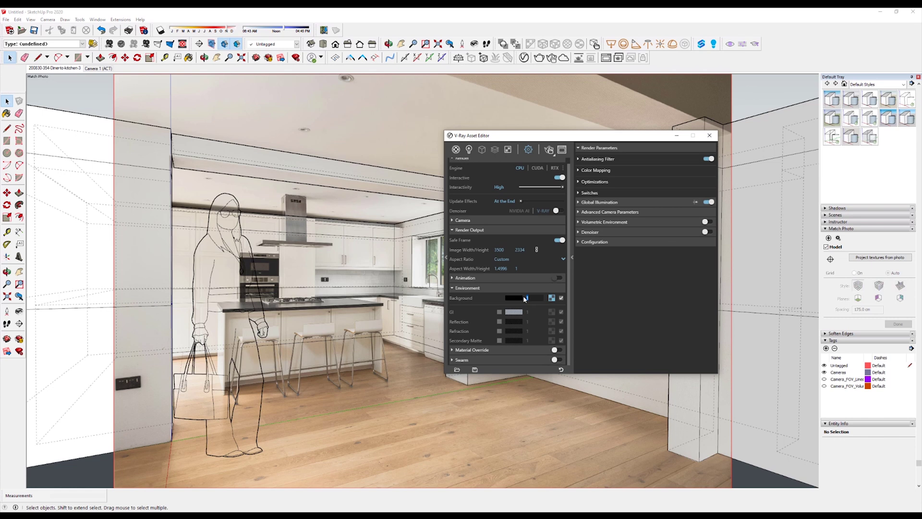
pyautogui.click(552, 298)
pyautogui.click(578, 240)
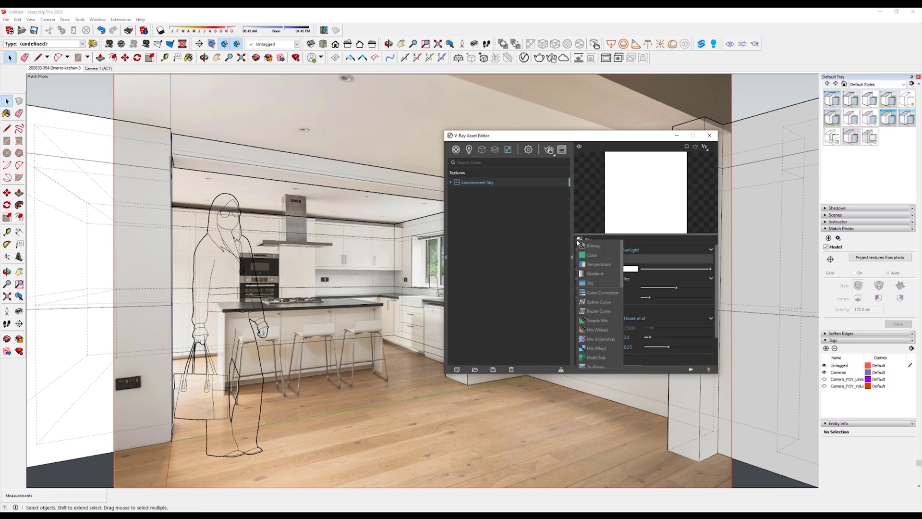
pyautogui.click(590, 247)
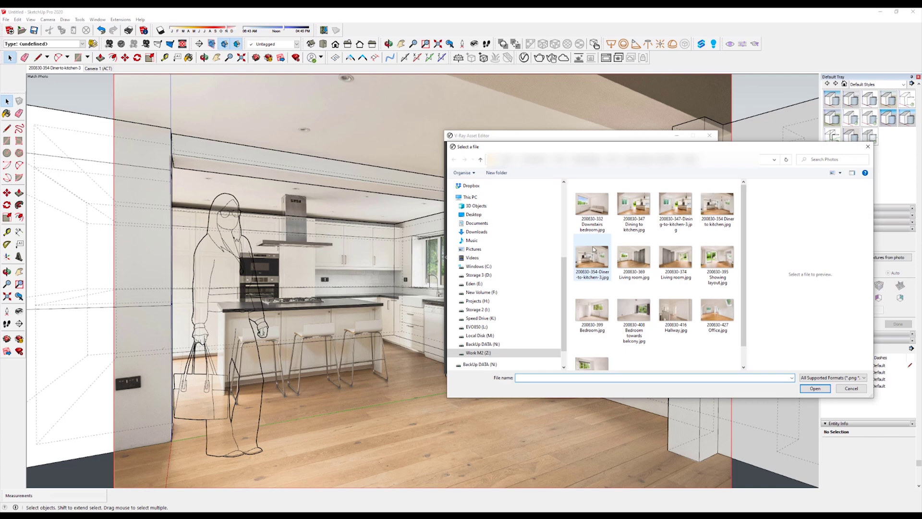
pyautogui.doubleClick(603, 260)
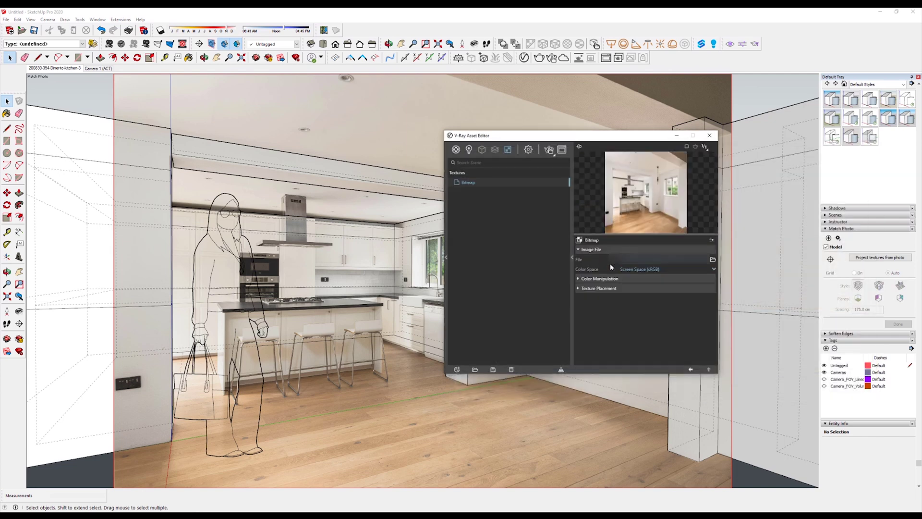
pyautogui.click(601, 288)
pyautogui.click(627, 307)
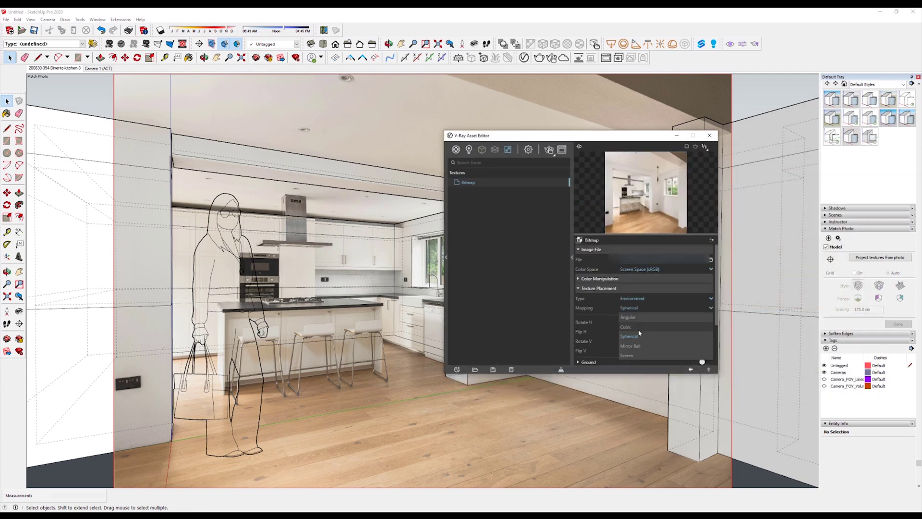
pyautogui.click(627, 359)
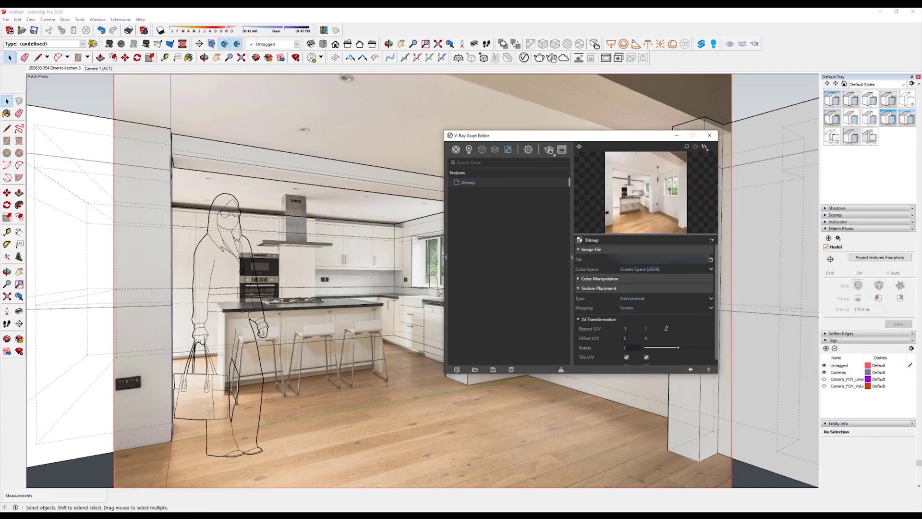
# Copy the photo bitmap into the GI environment slot with Spherical mapping.
pyautogui.rightClick(472, 185)
pyautogui.click(482, 191)
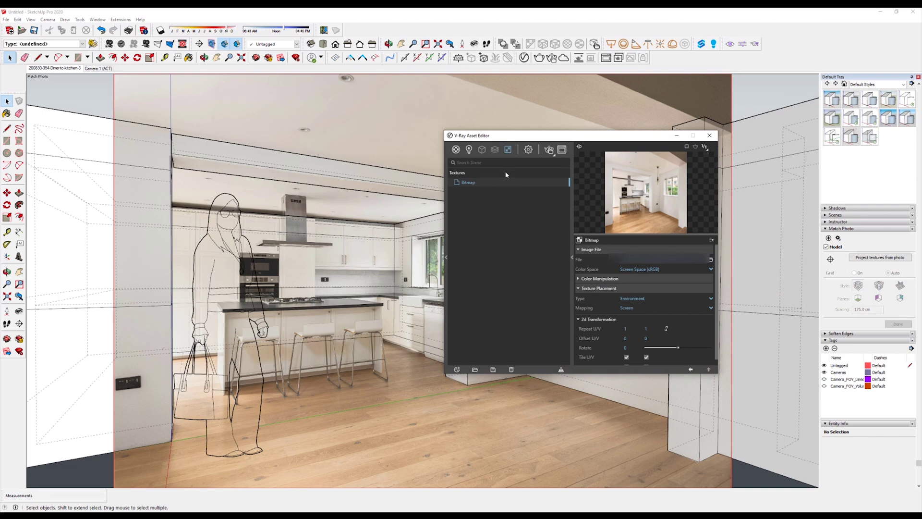
pyautogui.click(528, 149)
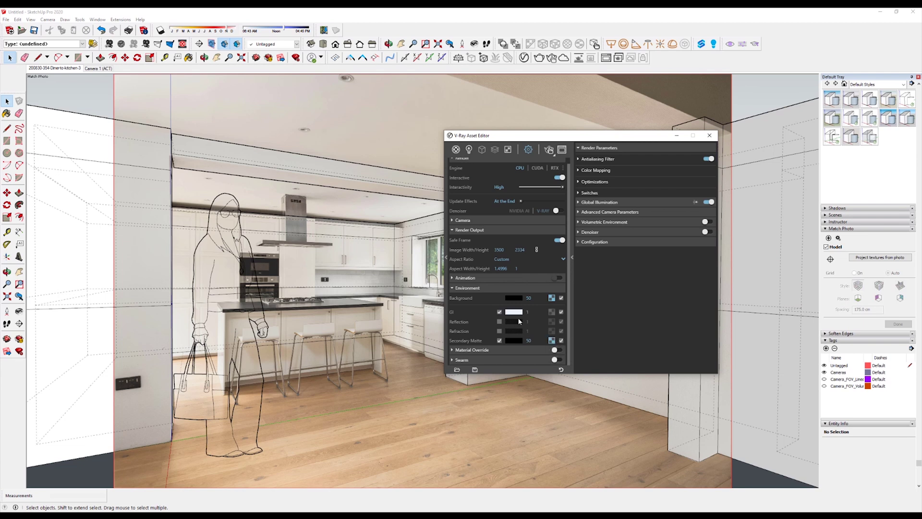
pyautogui.click(552, 312)
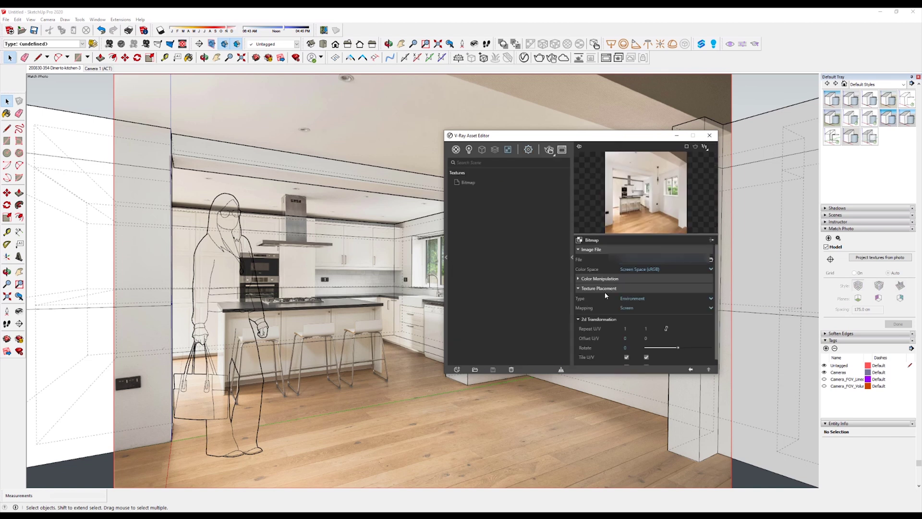
pyautogui.click(639, 308)
pyautogui.click(633, 337)
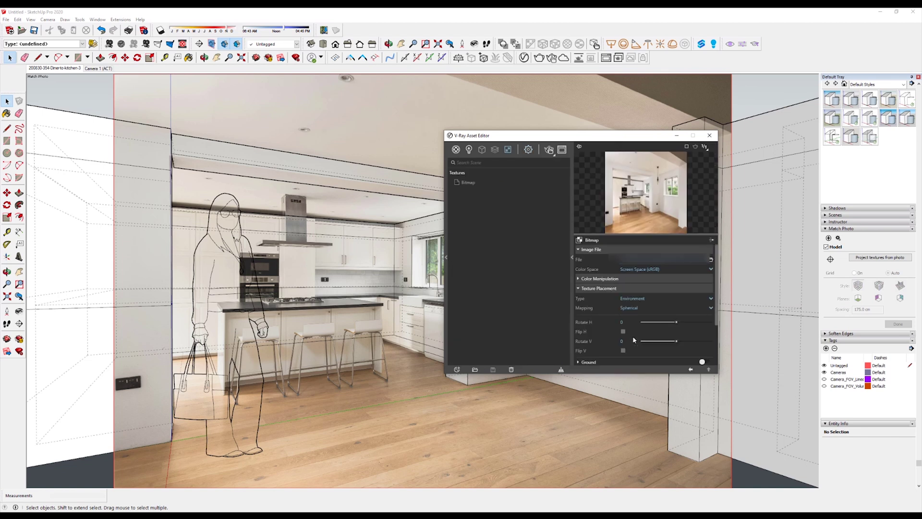
pyautogui.click(528, 150)
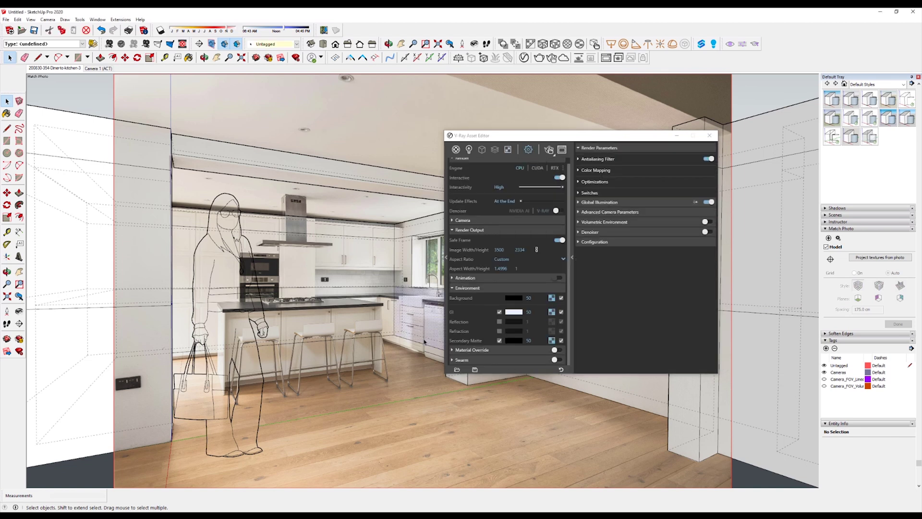
pyautogui.click(394, 144)
pyautogui.click(394, 141)
# Select the room group and create new Wrapper and Generic materials.
pyautogui.click(399, 173)
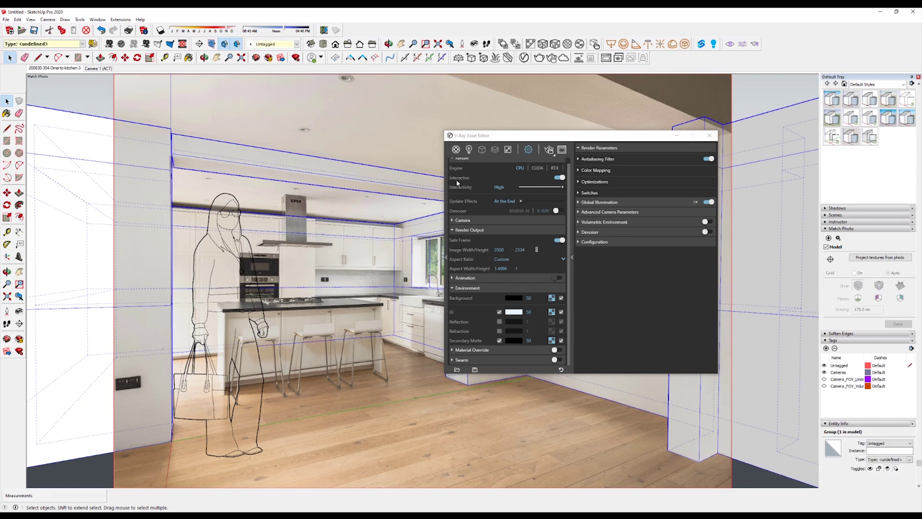
pyautogui.click(456, 149)
pyautogui.click(457, 370)
pyautogui.moveTo(477, 359)
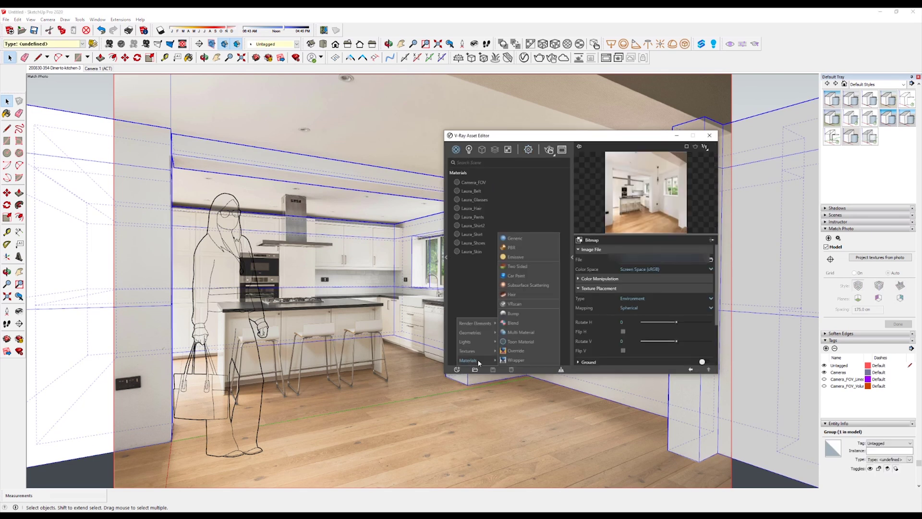
pyautogui.click(516, 360)
pyautogui.click(457, 369)
pyautogui.click(515, 238)
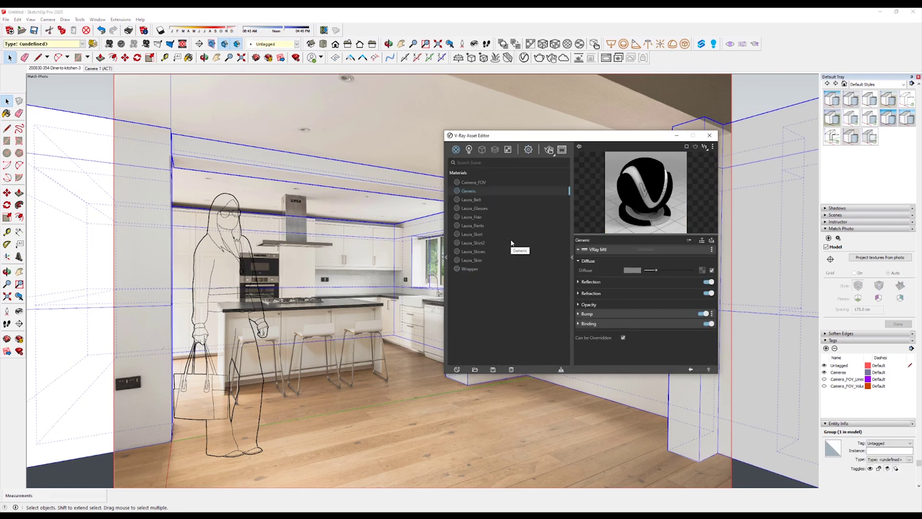
# Give the Wrapper a Generic base, Black Alpha (-1), matte shadows, affect alpha, Environment Projection; apply it.
pyautogui.click(469, 269)
pyautogui.click(629, 260)
pyautogui.click(628, 287)
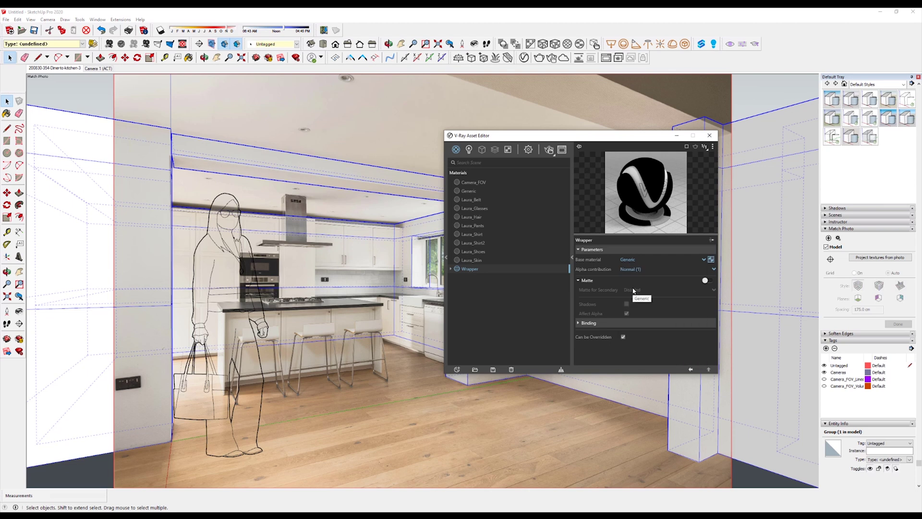
pyautogui.click(638, 269)
pyautogui.click(637, 288)
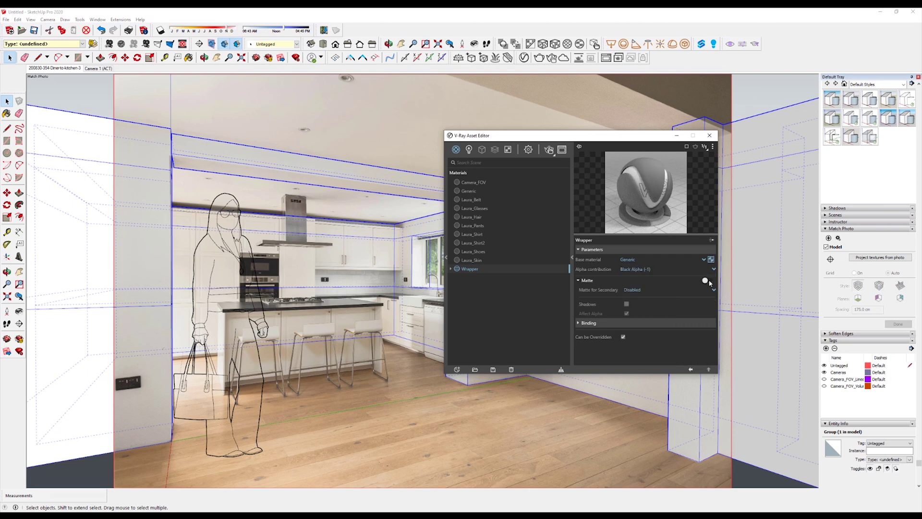
pyautogui.click(708, 281)
pyautogui.click(626, 304)
pyautogui.click(713, 289)
pyautogui.click(692, 309)
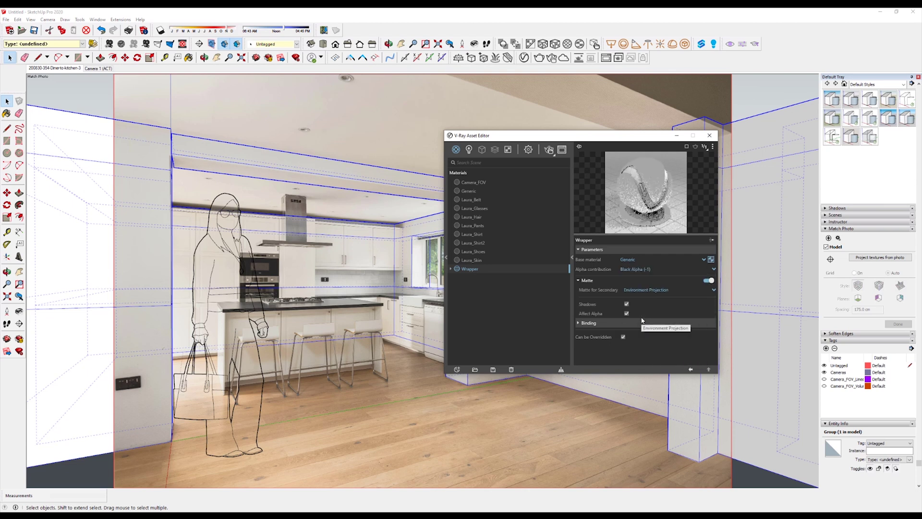
pyautogui.rightClick(475, 271)
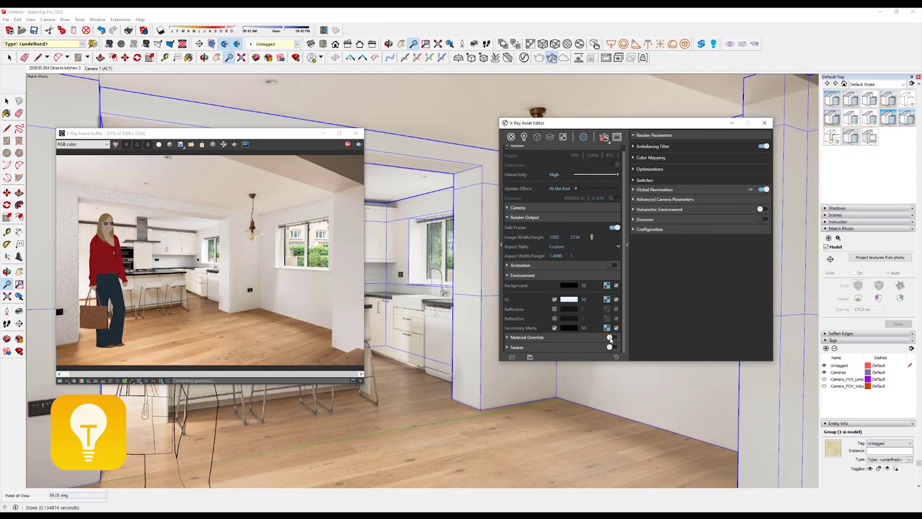
# Toggle Material Override off and on repeatedly, ending with it on, to compare colour and grey renders.
pyautogui.click(610, 338)
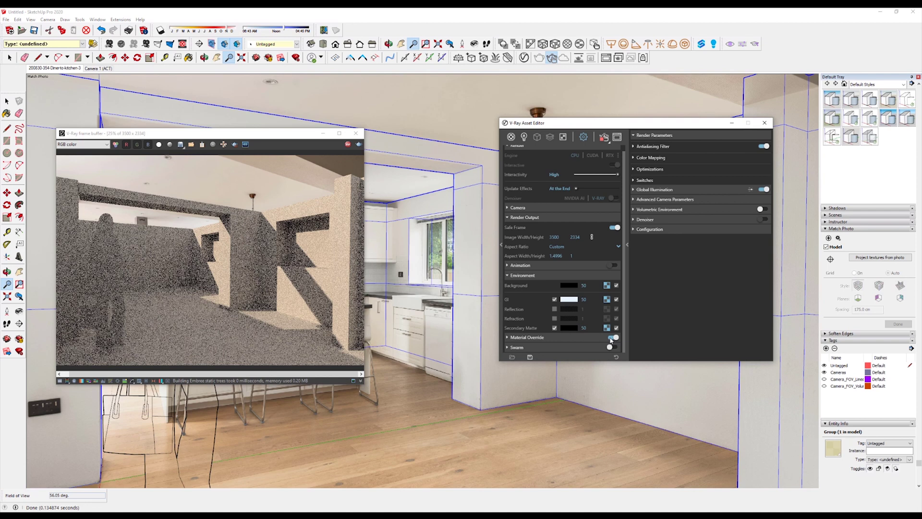
pyautogui.click(610, 337)
pyautogui.click(610, 337)
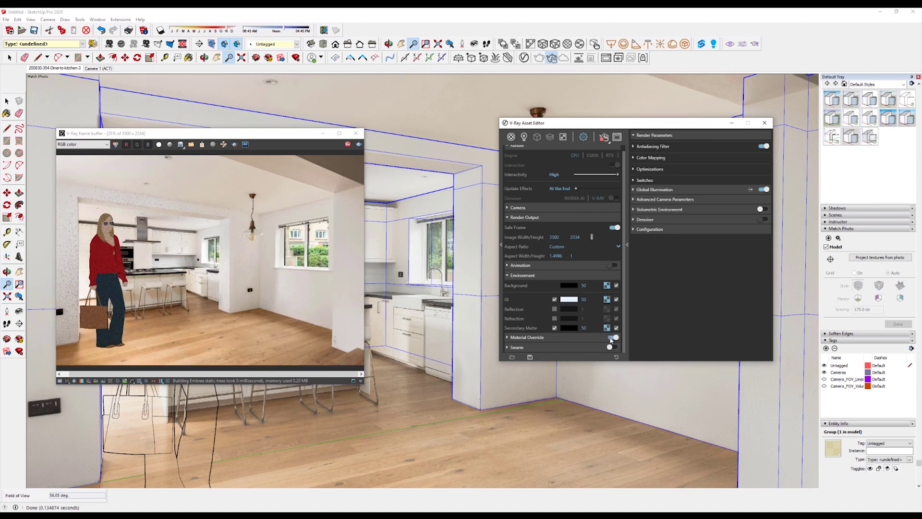
pyautogui.click(610, 337)
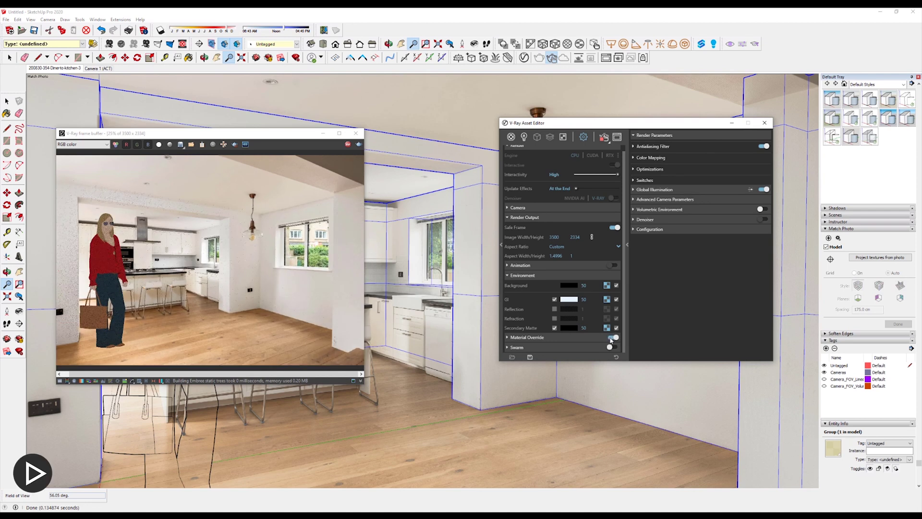
pyautogui.click(610, 338)
pyautogui.click(610, 338)
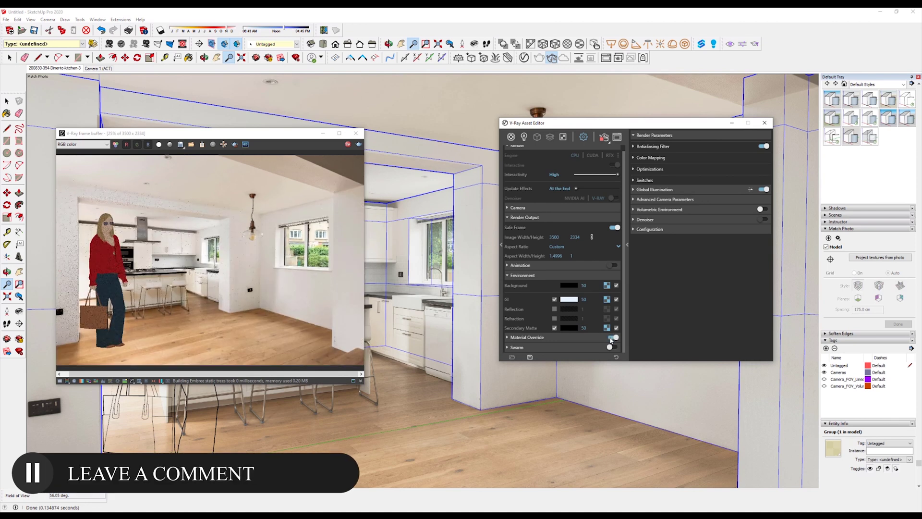
pyautogui.click(610, 338)
pyautogui.click(611, 338)
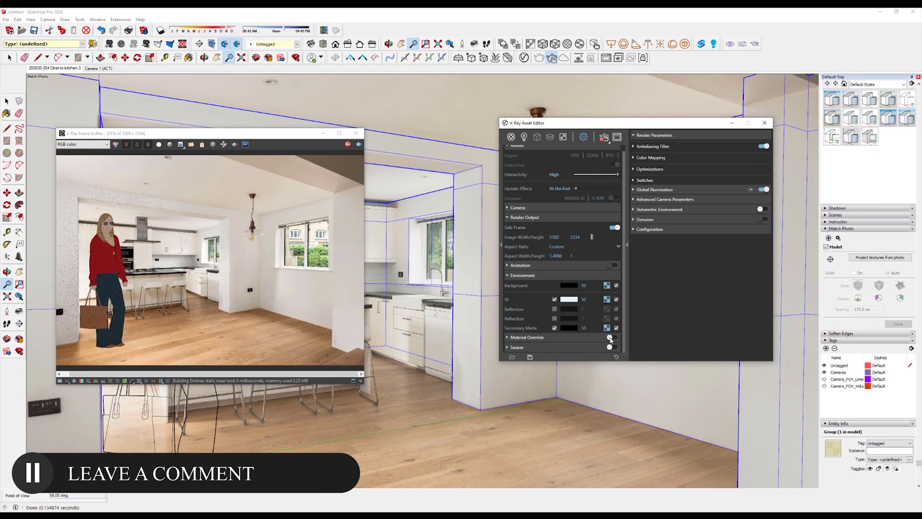
pyautogui.click(610, 338)
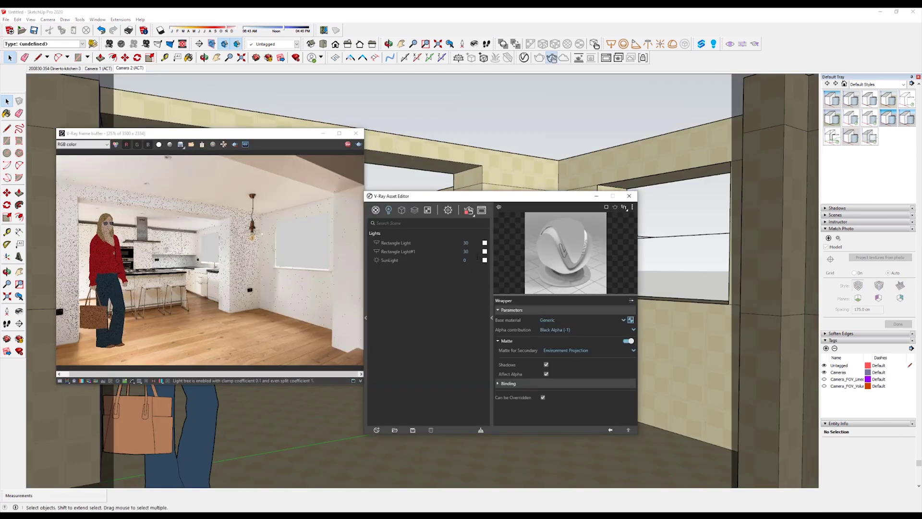
# Make Rectangle Light#1 invisible, set its directionality to about 0.2, and close the Asset Editor.
pyautogui.click(396, 243)
pyautogui.click(543, 416)
pyautogui.moveTo(562, 386); pyautogui.dragTo(576, 387)
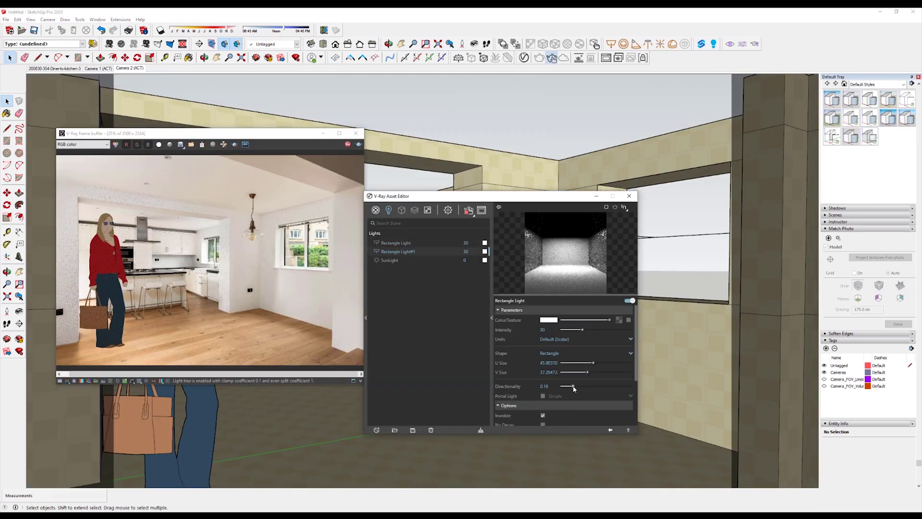
pyautogui.click(628, 196)
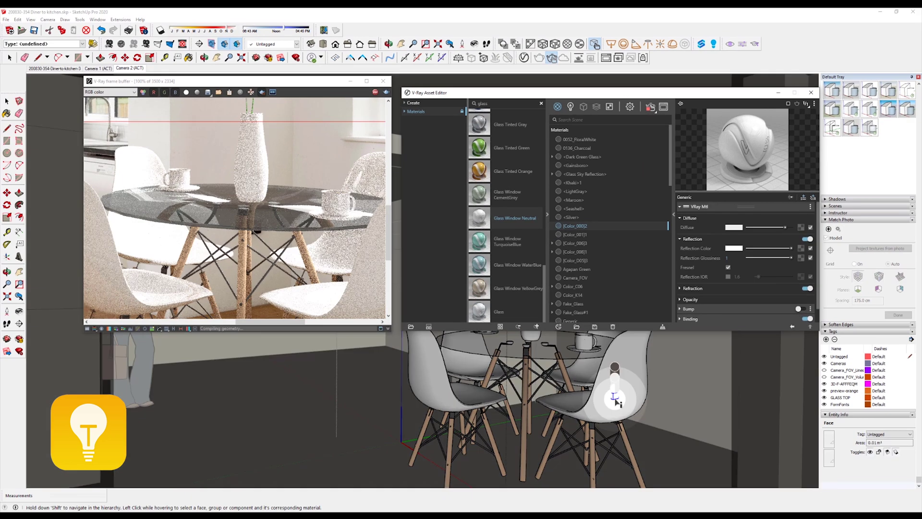
# Raise the reflection colour to full white on the white and [Color_006]3 materials.
pyautogui.click(615, 398)
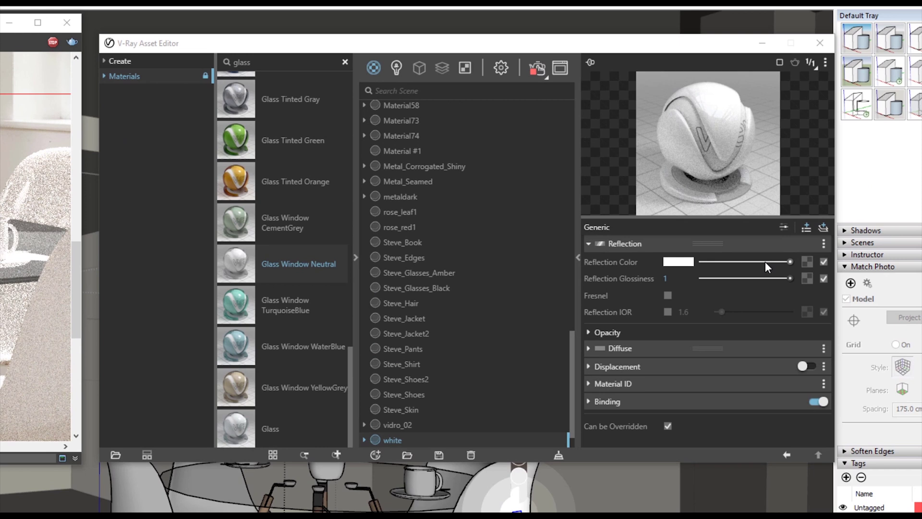
pyautogui.moveTo(772, 261); pyautogui.dragTo(794, 261)
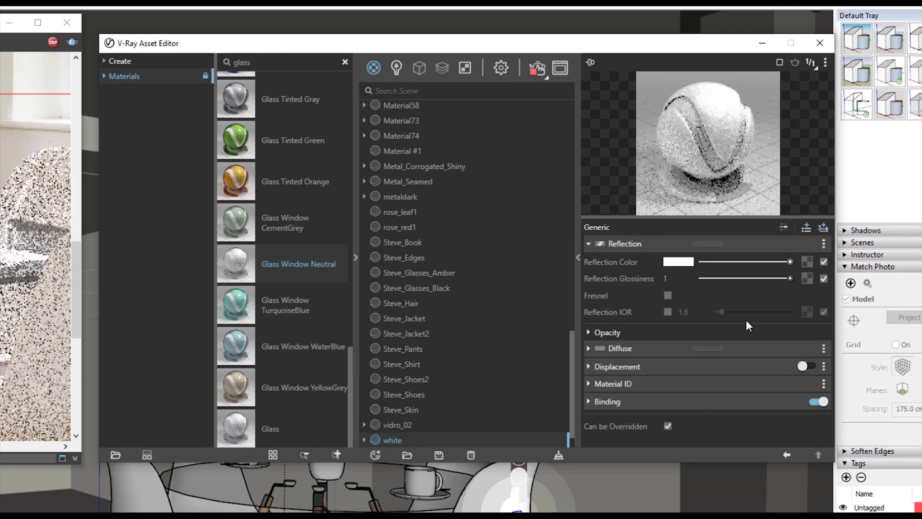
pyautogui.click(590, 349)
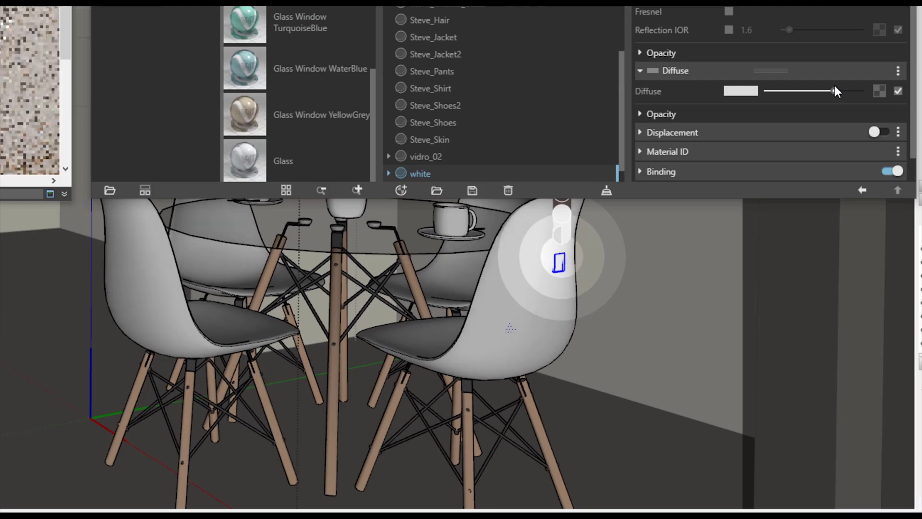
pyautogui.click(505, 320)
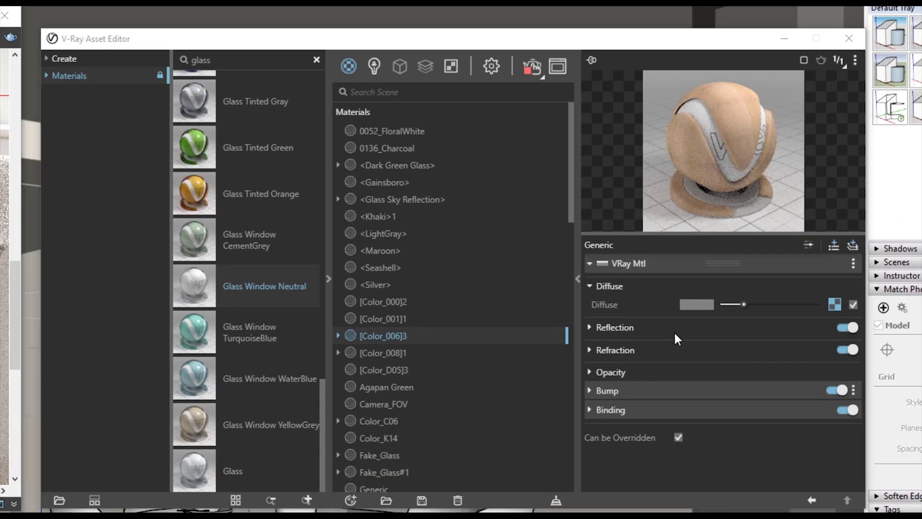
pyautogui.click(670, 329)
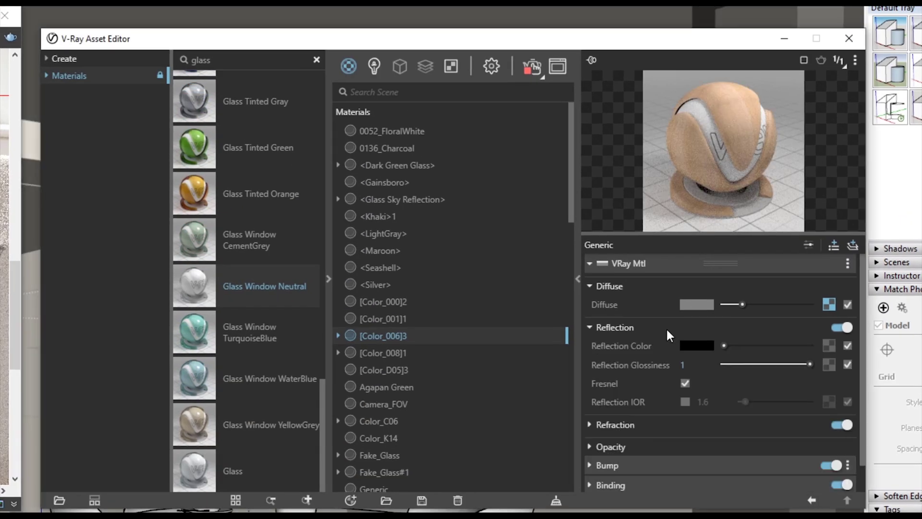
pyautogui.moveTo(722, 345); pyautogui.dragTo(810, 347)
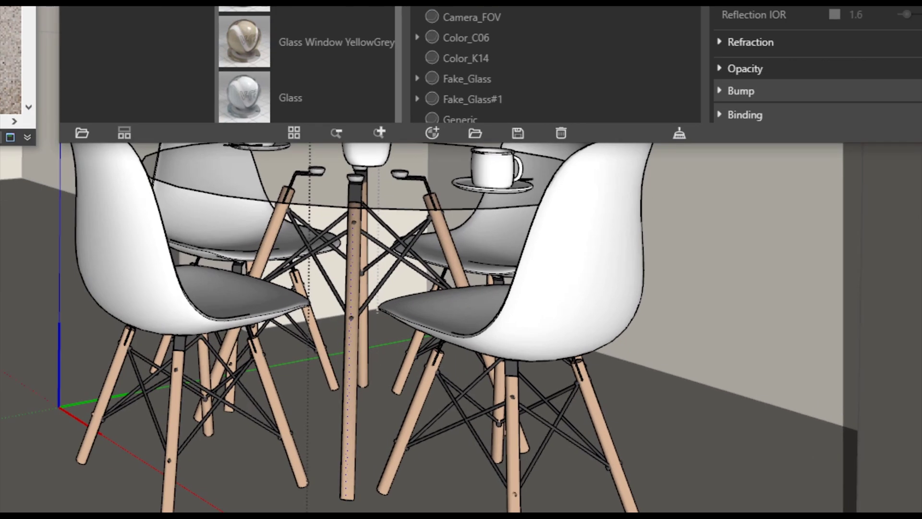
# Lower metaldark's reflection glossiness to 0.45, toggling Fresnel on and back off.
pyautogui.click(470, 305)
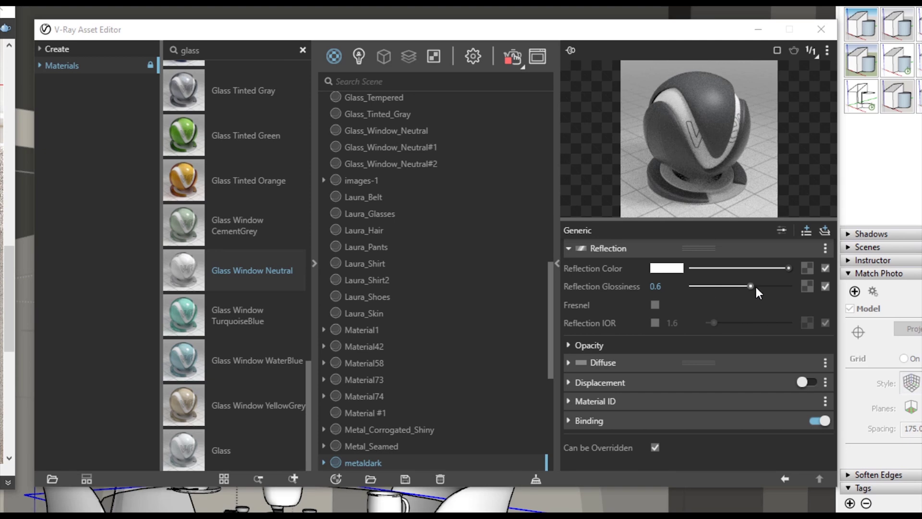
pyautogui.moveTo(751, 286); pyautogui.dragTo(737, 286)
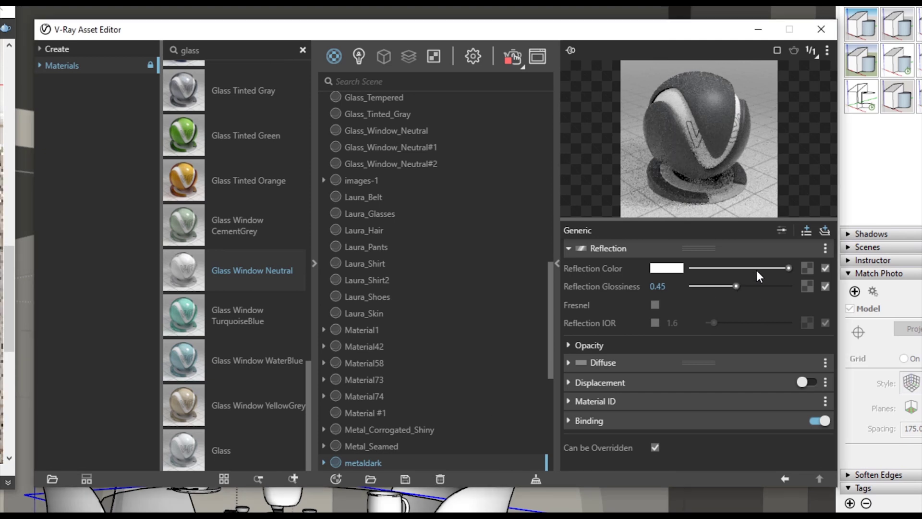
pyautogui.click(656, 304)
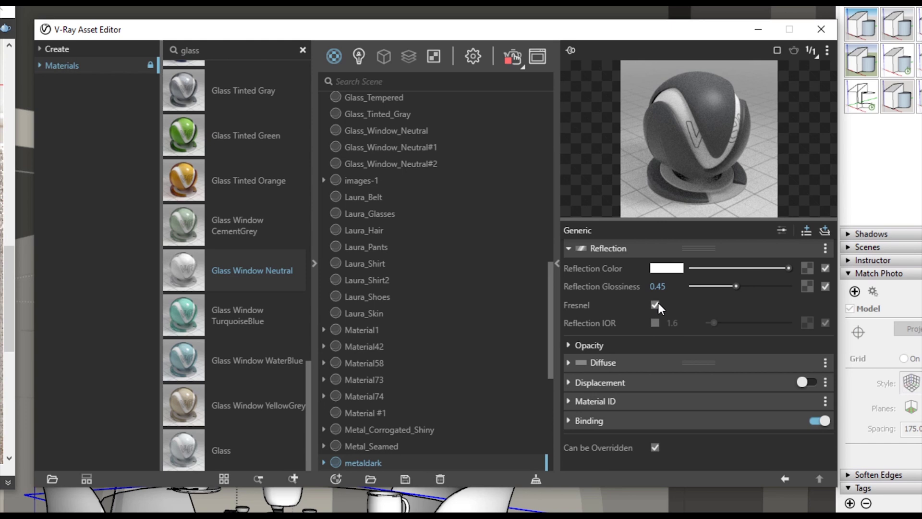
pyautogui.click(656, 305)
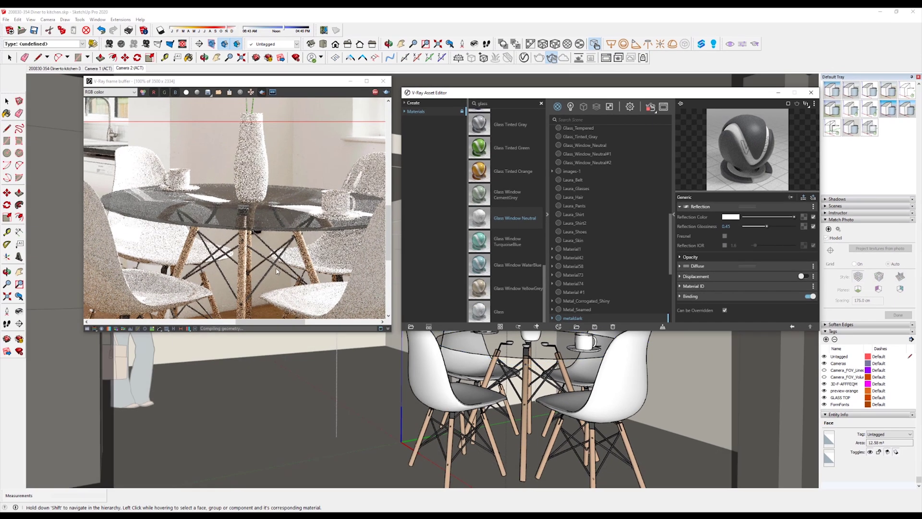
# Enable exposure correction in the frame buffer and drop highlight burn to 0.
pyautogui.scroll(-1, 277, 272)
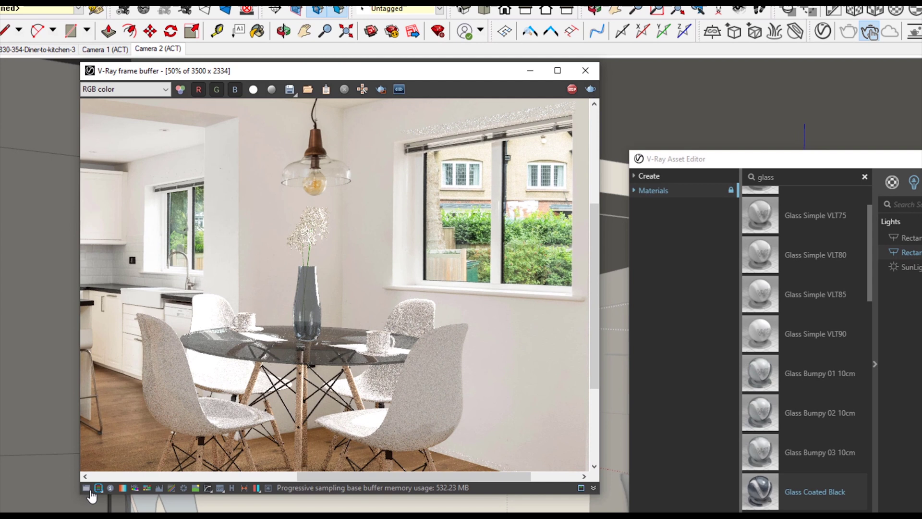
pyautogui.click(89, 489)
pyautogui.click(659, 106)
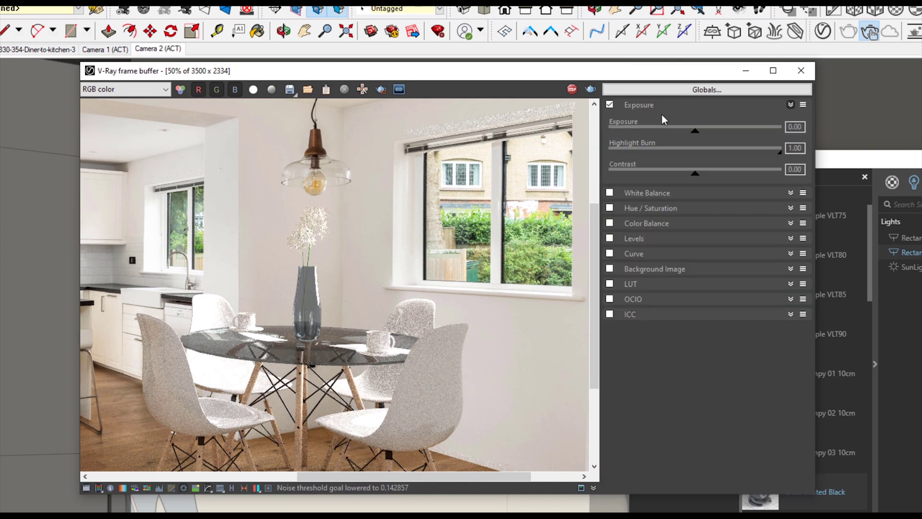
pyautogui.moveTo(779, 151); pyautogui.dragTo(606, 156)
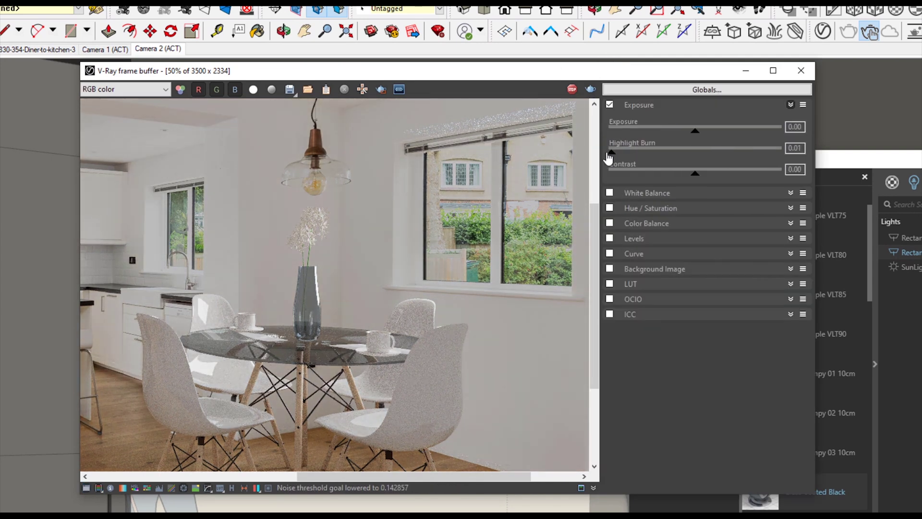
# Restart the render and turn on the background image layer.
pyautogui.click(572, 90)
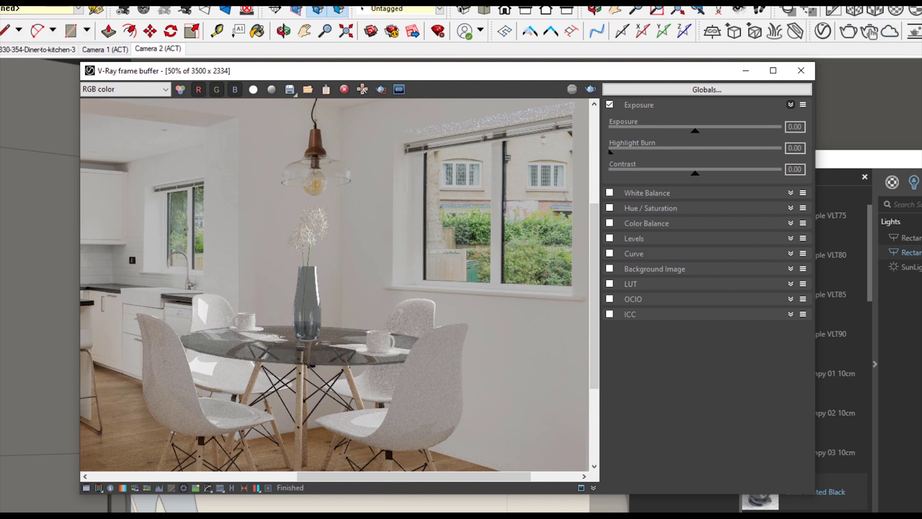
pyautogui.click(869, 33)
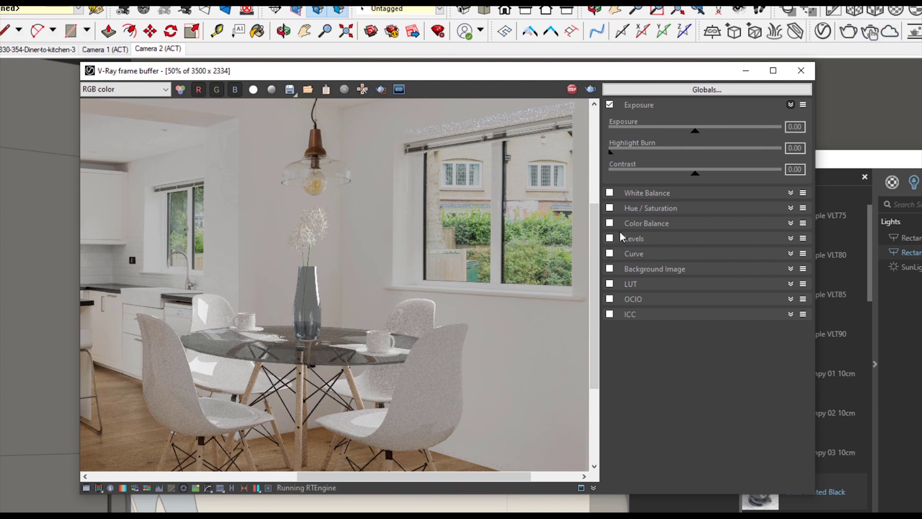
pyautogui.scroll(-1, 367, 277)
pyautogui.click(609, 268)
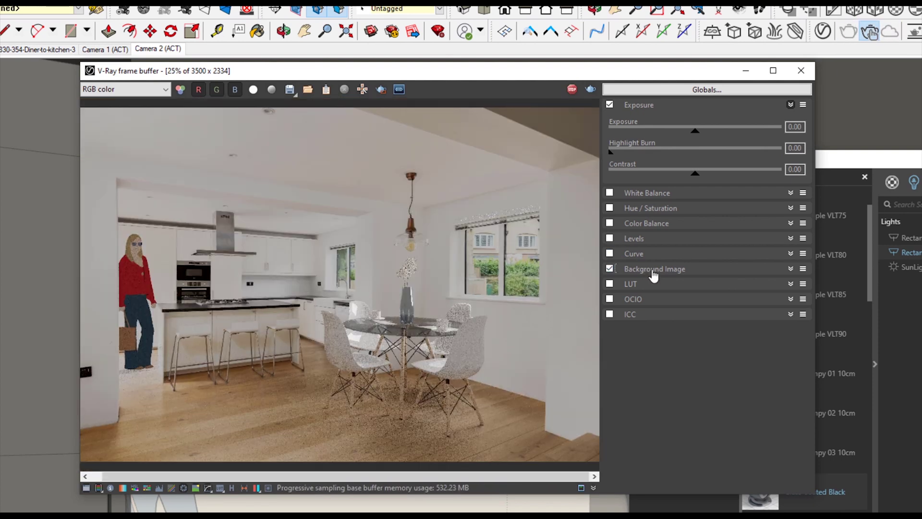
# Load the 200830-354 Diner-to-kitchen-3 photo as the render's background image.
pyautogui.click(773, 288)
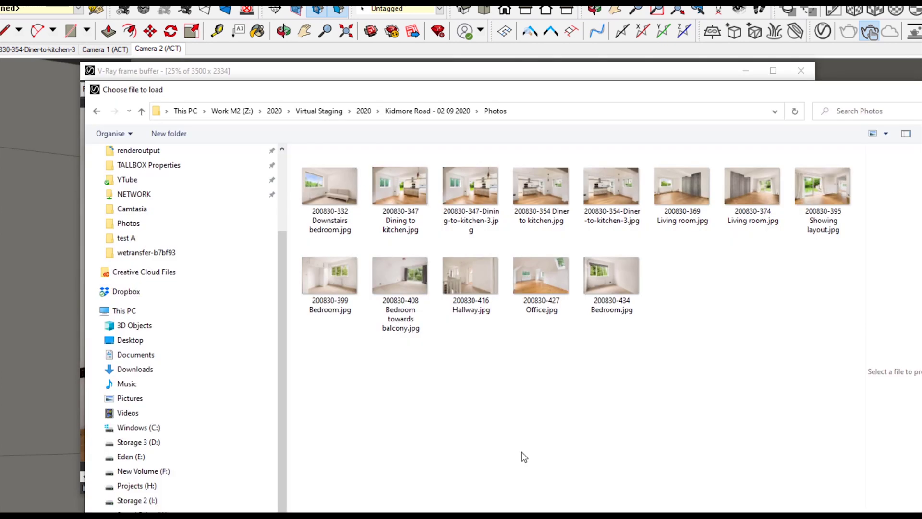
pyautogui.click(621, 211)
pyautogui.doubleClick(621, 211)
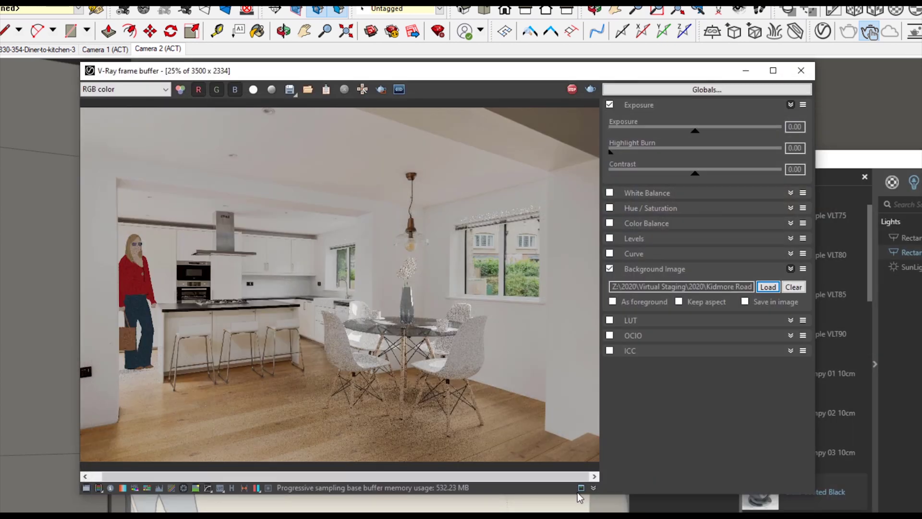
# Raise the highlight burn to 0.15.
pyautogui.scroll(1, 411, 401)
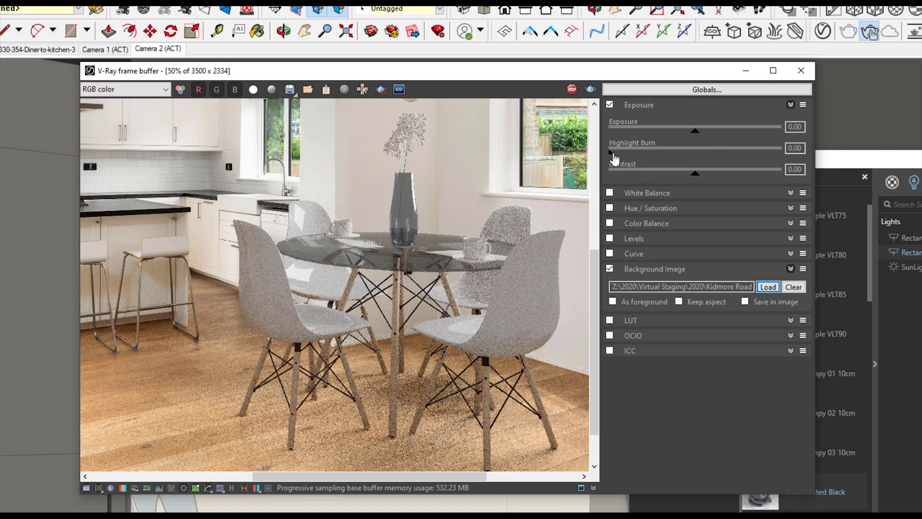
pyautogui.moveTo(615, 155)
pyautogui.mouseDown()
pyautogui.moveTo(772, 156)
pyautogui.moveTo(681, 157)
pyautogui.moveTo(727, 157)
pyautogui.moveTo(682, 157)
pyautogui.moveTo(705, 157)
pyautogui.mouseUp()
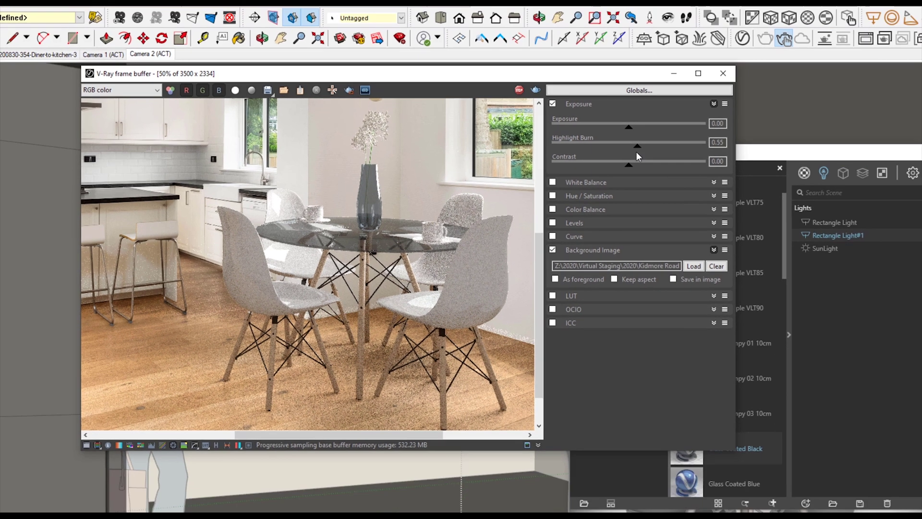
pyautogui.scroll(-1, 410, 268)
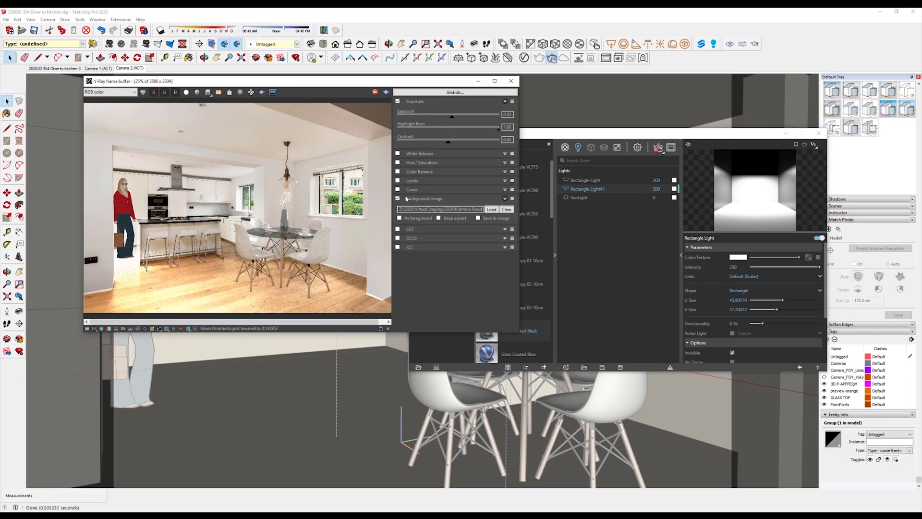
# Uncheck Environment Background in Render Settings and drop the RIALTO FLY sideboard into the model.
pyautogui.click(577, 133)
pyautogui.moveTo(577, 133); pyautogui.dragTo(627, 139)
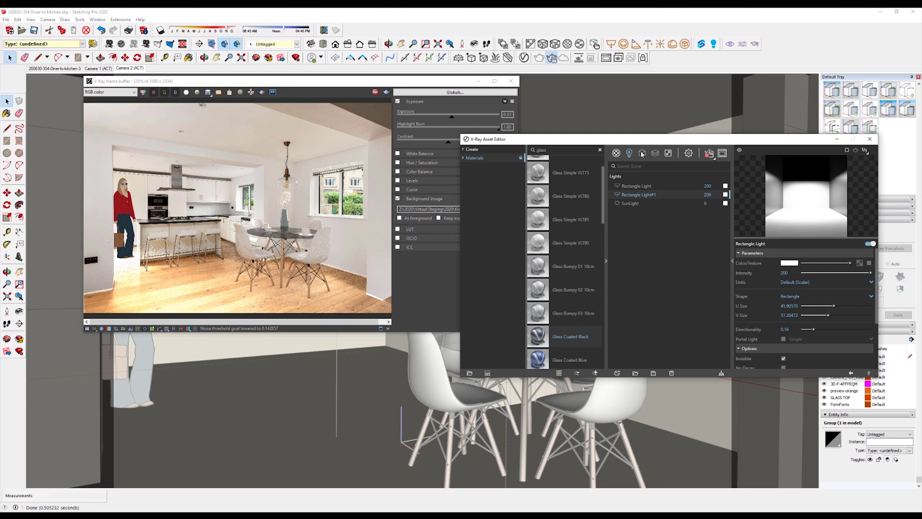
pyautogui.click(616, 153)
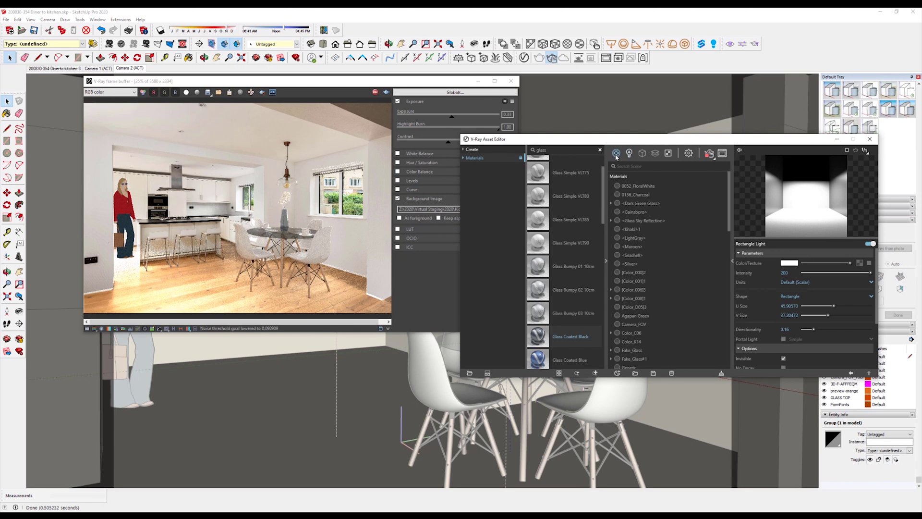
pyautogui.click(689, 153)
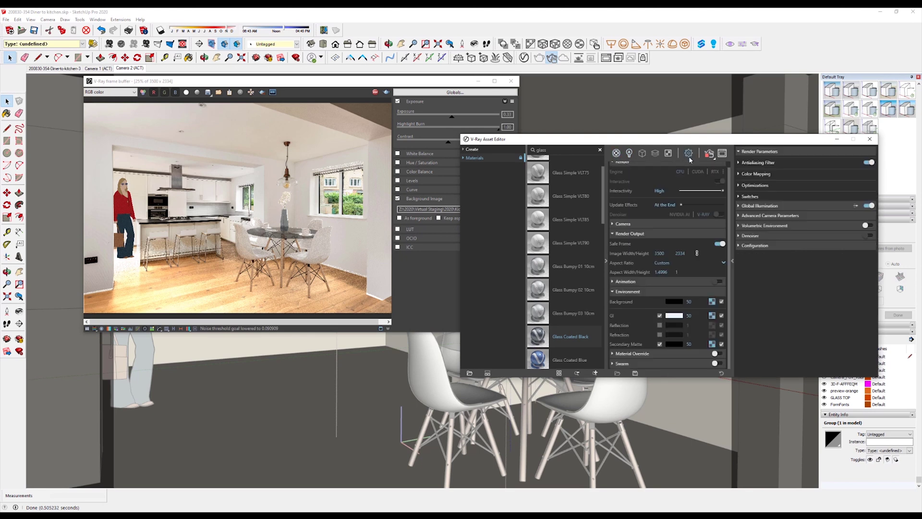
pyautogui.click(722, 302)
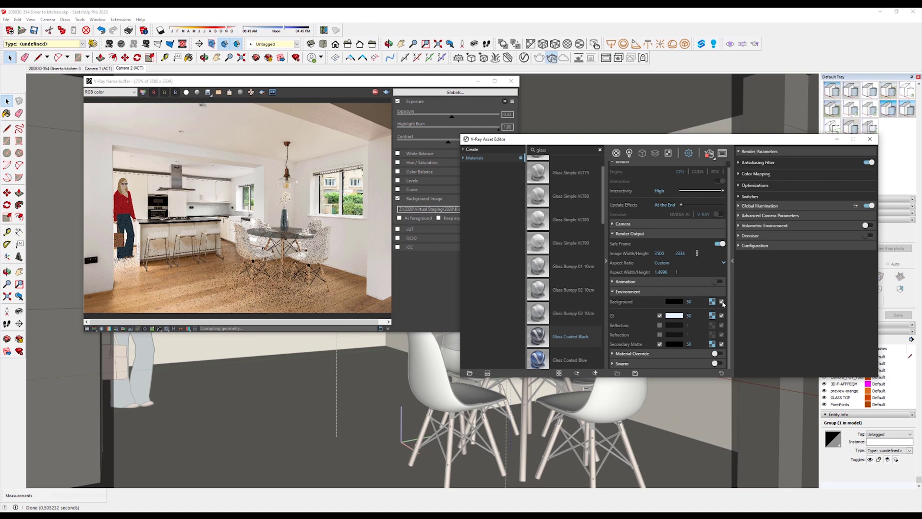
pyautogui.click(722, 303)
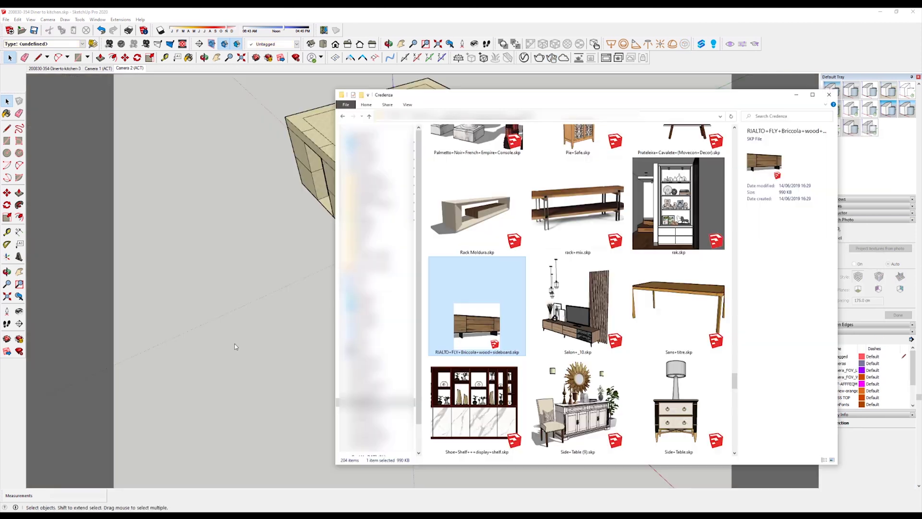
pyautogui.moveTo(235, 344); pyautogui.dragTo(234, 344)
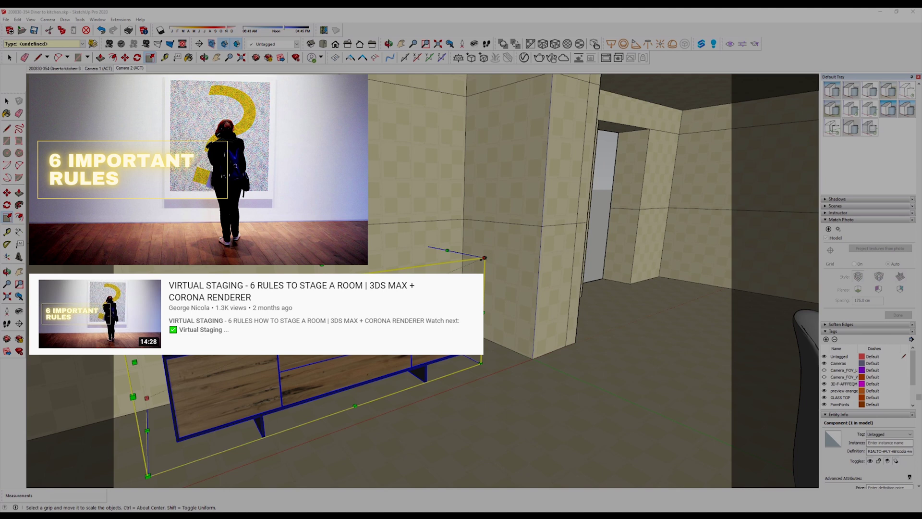
# Scale the sideboard by 1.35 and add a Reflective Coat layer to its material.
pyautogui.moveTo(484, 258); pyautogui.dragTo(586, 216)
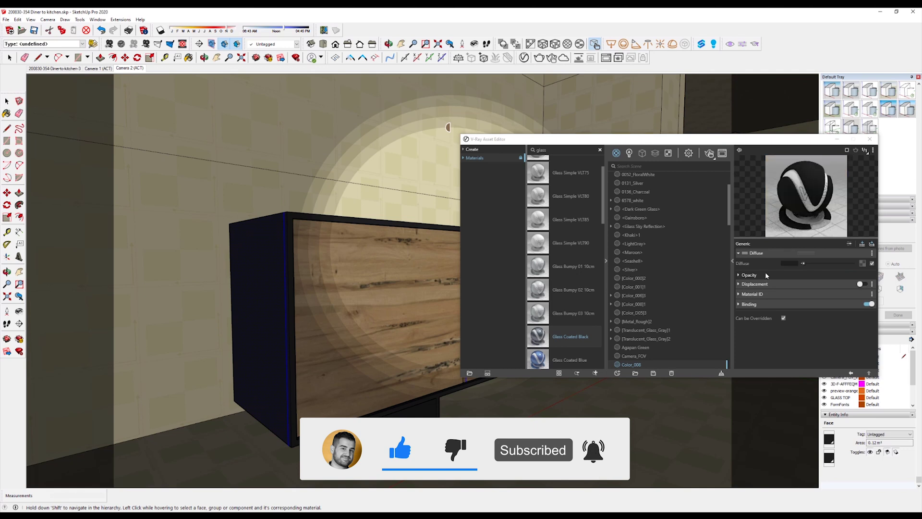
pyautogui.click(863, 244)
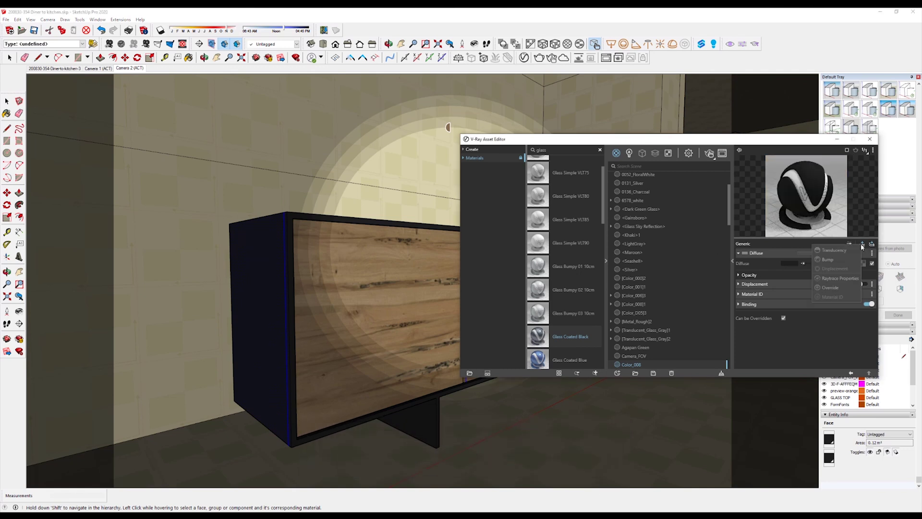
pyautogui.click(872, 244)
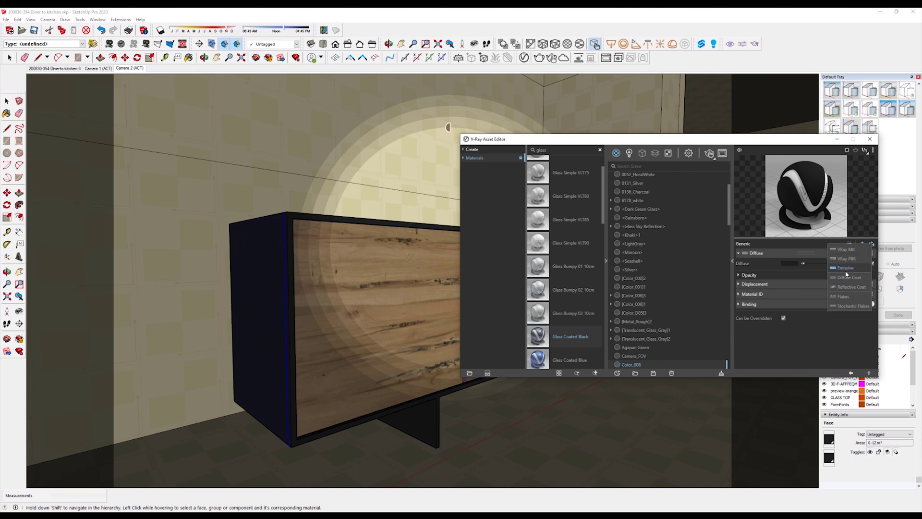
pyautogui.click(848, 287)
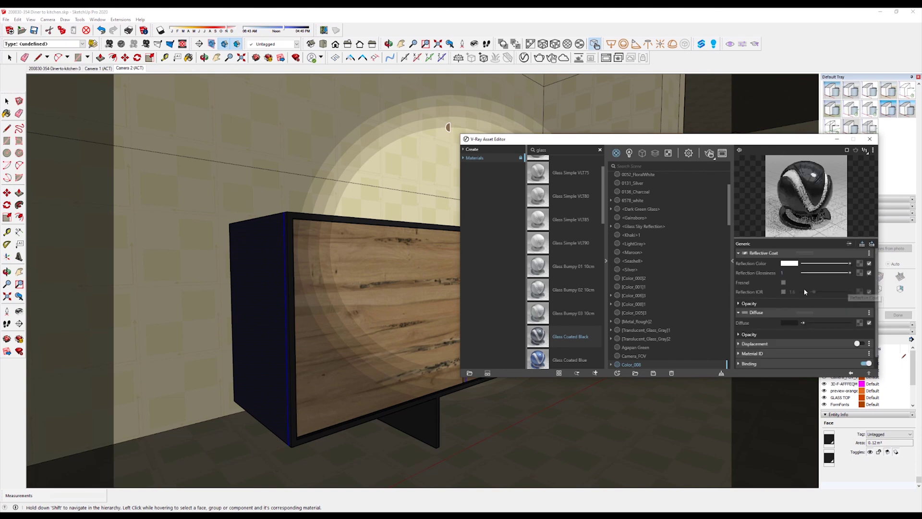
# Set the coat glossiness to 0.8 and the base diffuse colour to grey.
pyautogui.click(831, 273)
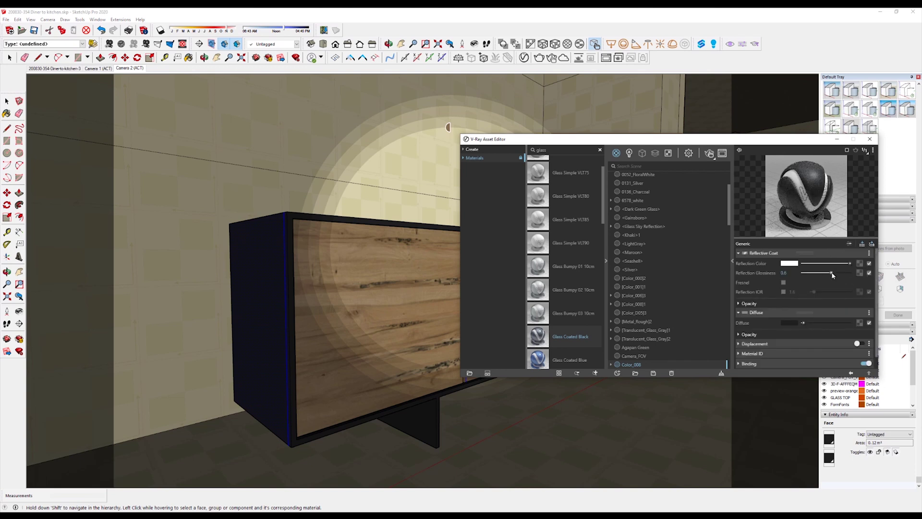
pyautogui.click(789, 323)
pyautogui.moveTo(360, 234); pyautogui.dragTo(346, 212)
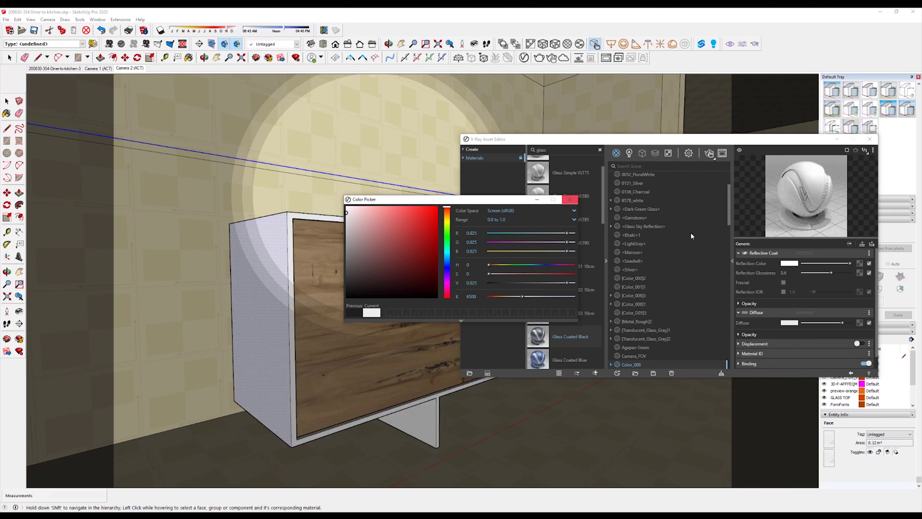
pyautogui.click(841, 273)
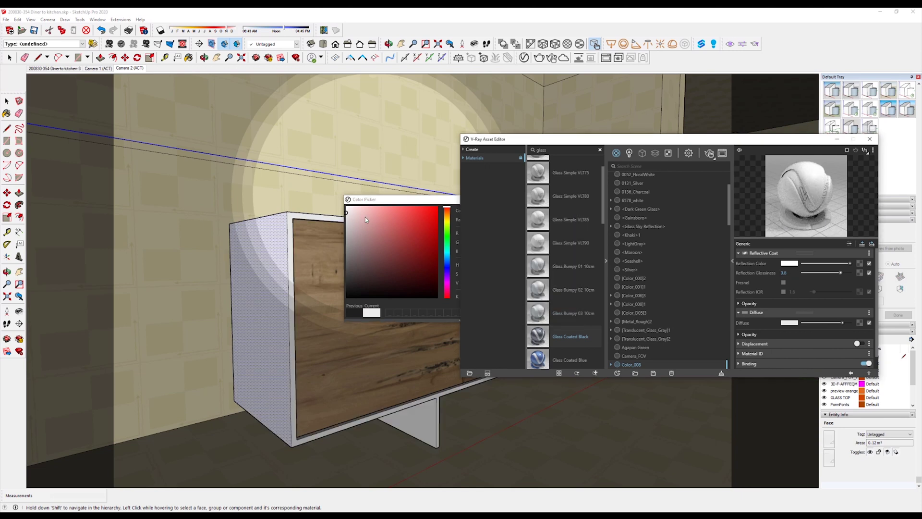
pyautogui.click(394, 202)
pyautogui.moveTo(346, 214); pyautogui.dragTo(346, 225)
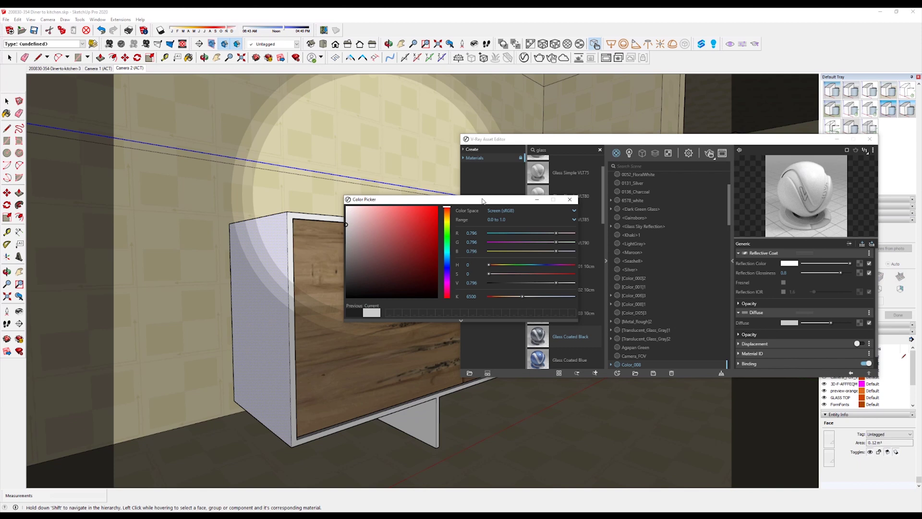
pyautogui.click(570, 199)
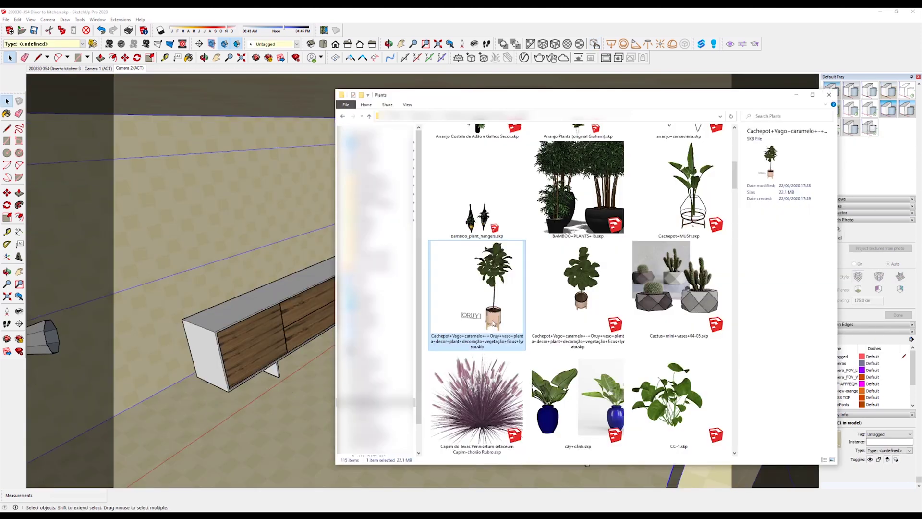
# Import the Cachepot plant model and move it beside the sideboard.
pyautogui.moveTo(572, 296)
pyautogui.mouseDown()
pyautogui.moveTo(379, 307)
pyautogui.moveTo(265, 379)
pyautogui.mouseUp()
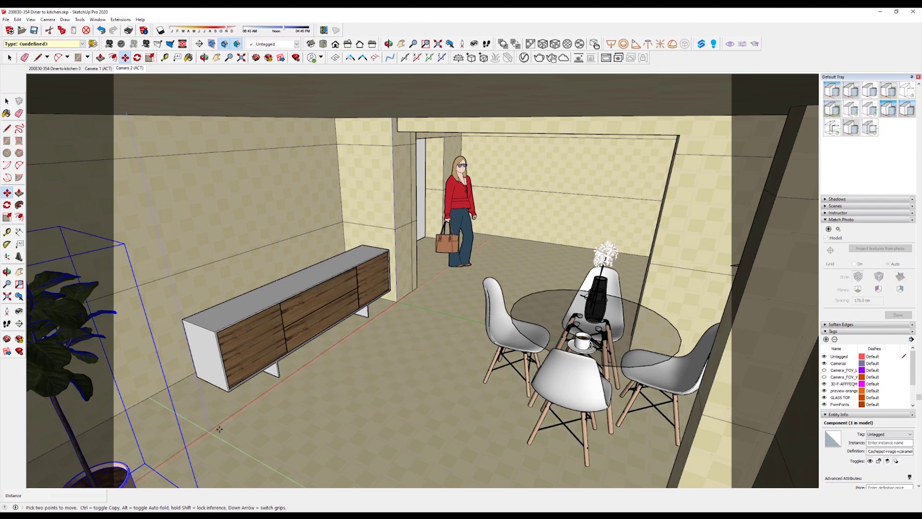
pyautogui.click(127, 466)
pyautogui.click(431, 323)
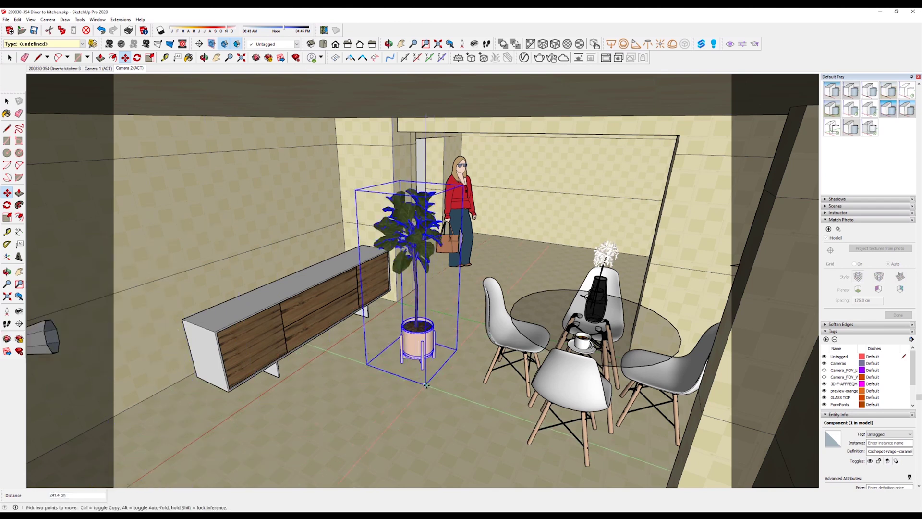
# Pick the pot's material from the model for editing.
pyautogui.scroll(5, 346, 364)
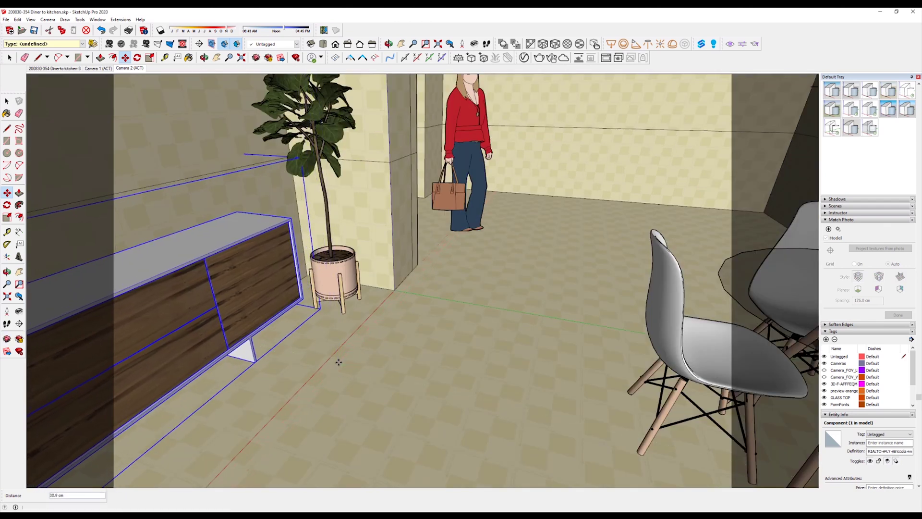
pyautogui.press('space')
pyautogui.scroll(5, 373, 277)
pyautogui.click(336, 291)
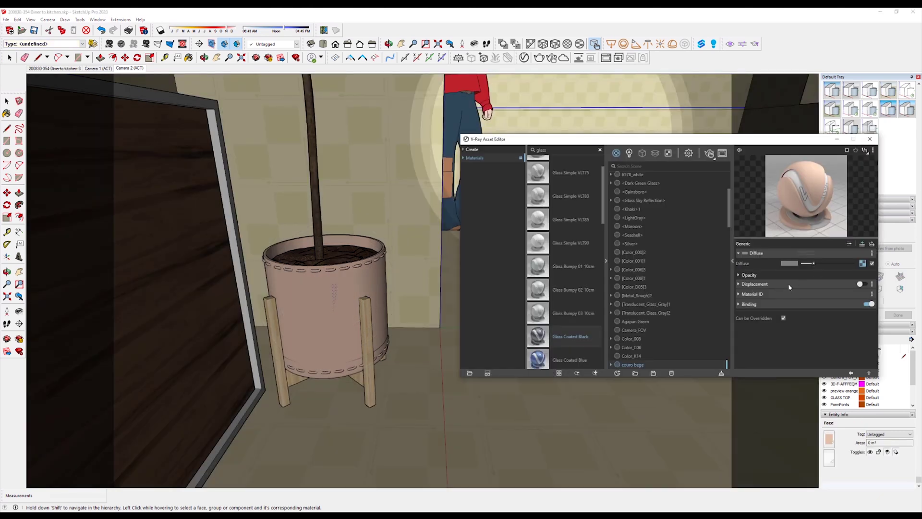
# Add a Reflective Coat to the pot material with light-grey reflection and 0.55 glossiness.
pyautogui.click(871, 245)
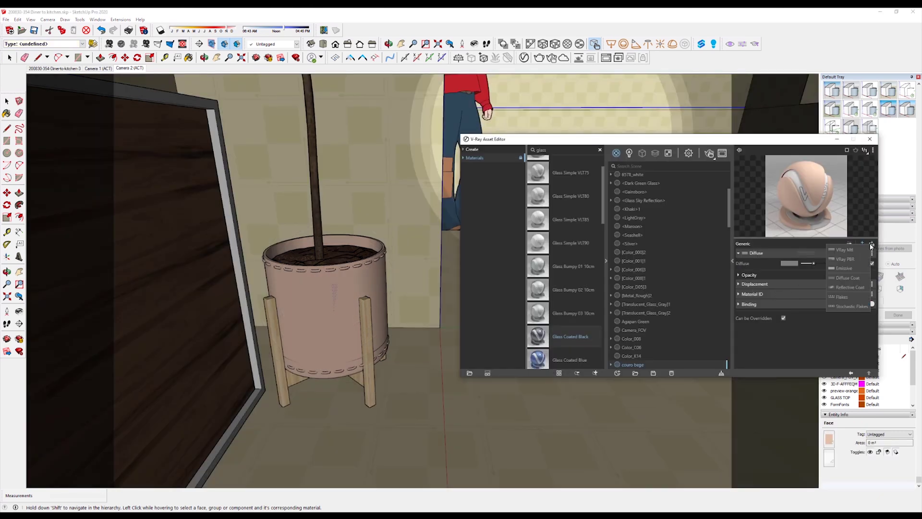
pyautogui.click(854, 286)
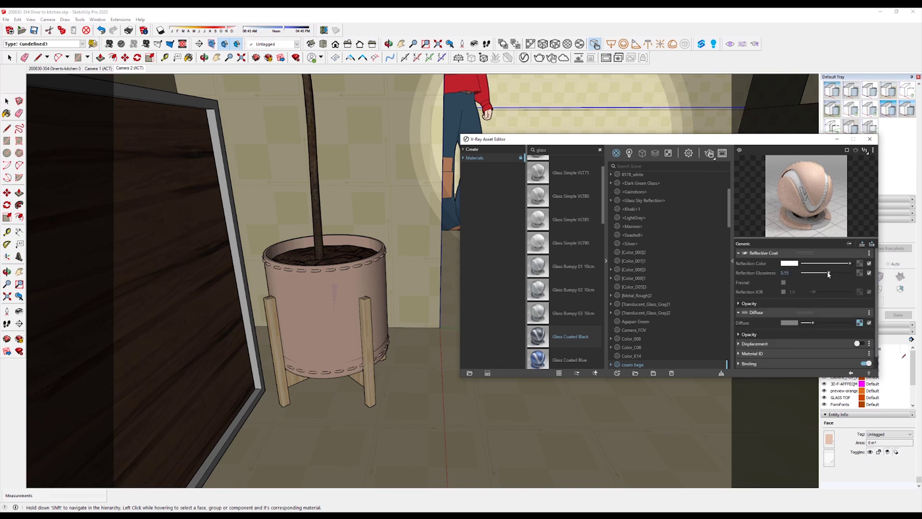
pyautogui.moveTo(849, 263); pyautogui.dragTo(833, 264)
pyautogui.click(829, 273)
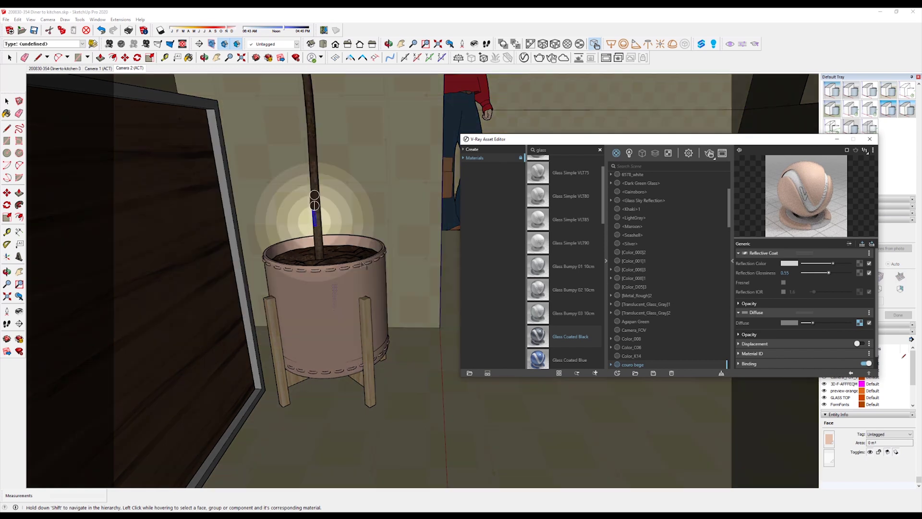
# Add a Reflective Coat with glossiness 0.65 to the Wood stand material.
pyautogui.click(367, 336)
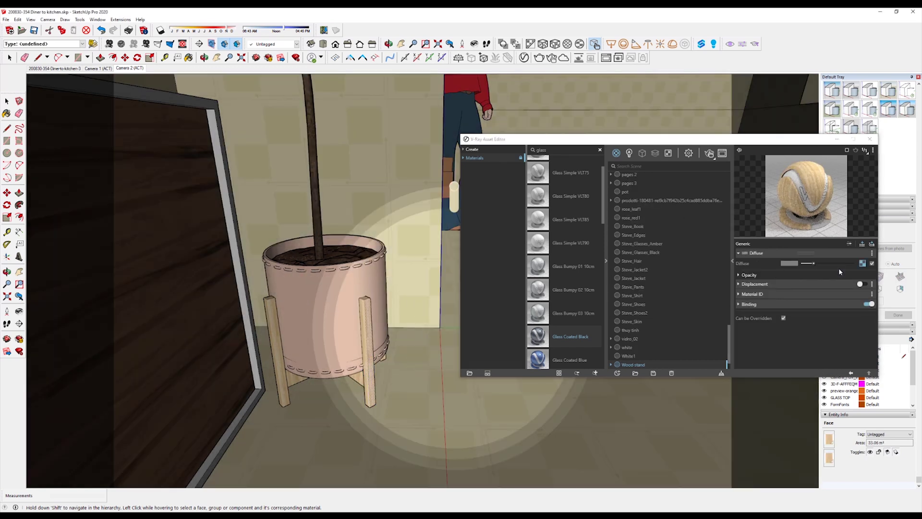
pyautogui.click(862, 243)
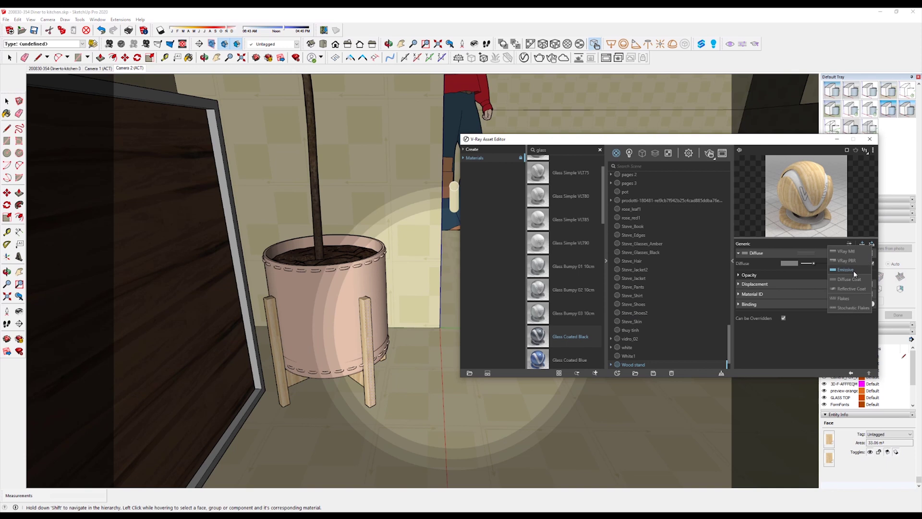
pyautogui.click(850, 290)
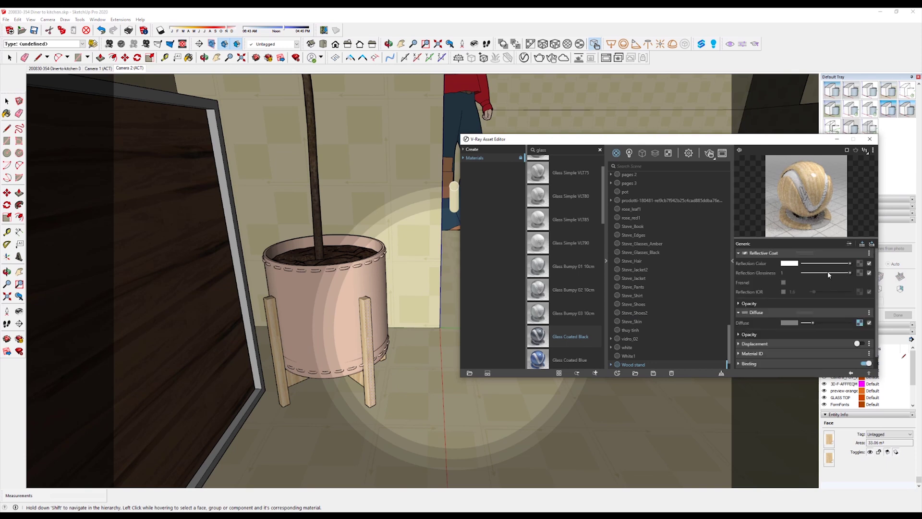
pyautogui.click(830, 273)
pyautogui.moveTo(829, 274); pyautogui.dragTo(837, 274)
pyautogui.moveTo(305, 232); pyautogui.dragTo(354, 320, button='middle')
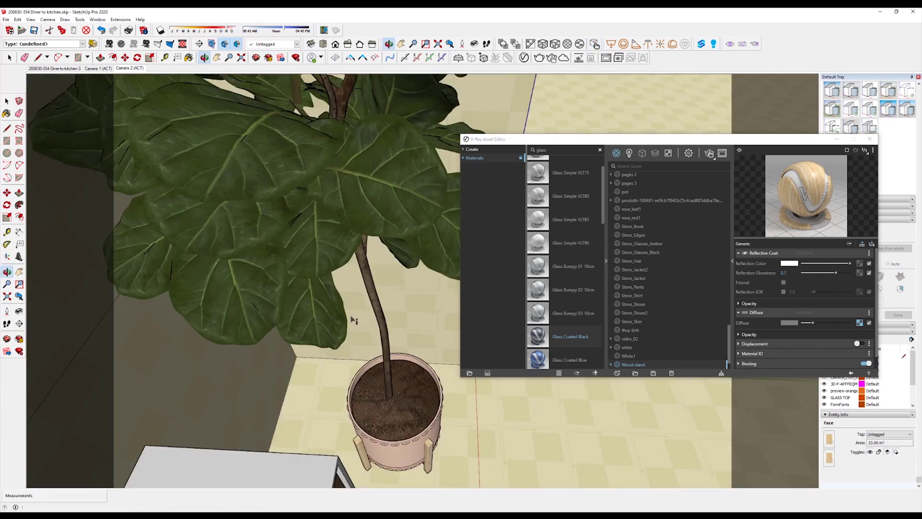
# Add a Reflective Coat with 0.55 reflection glossiness to the ficus leaf material.
pyautogui.click(406, 195)
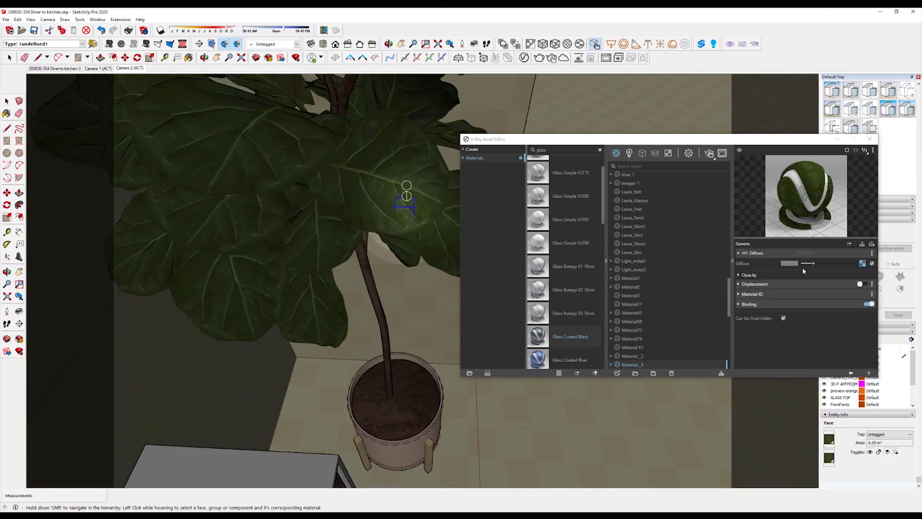
pyautogui.click(872, 253)
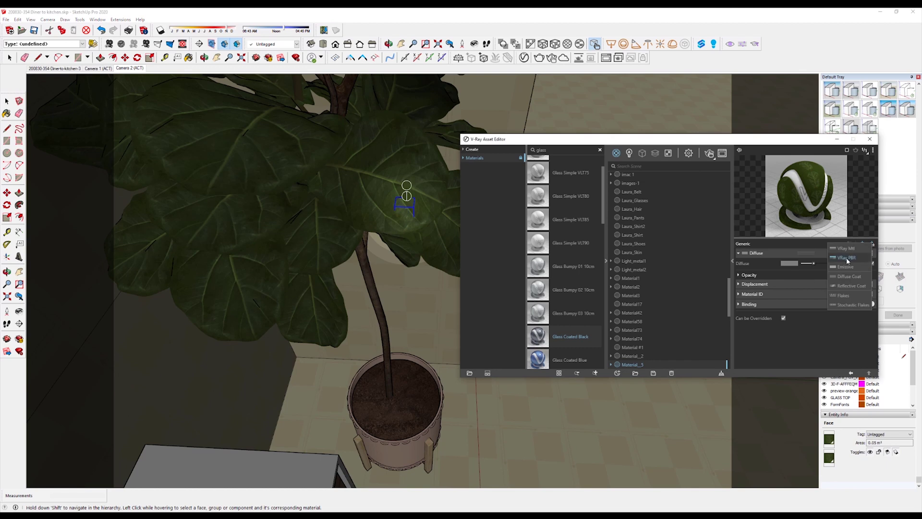
pyautogui.click(834, 286)
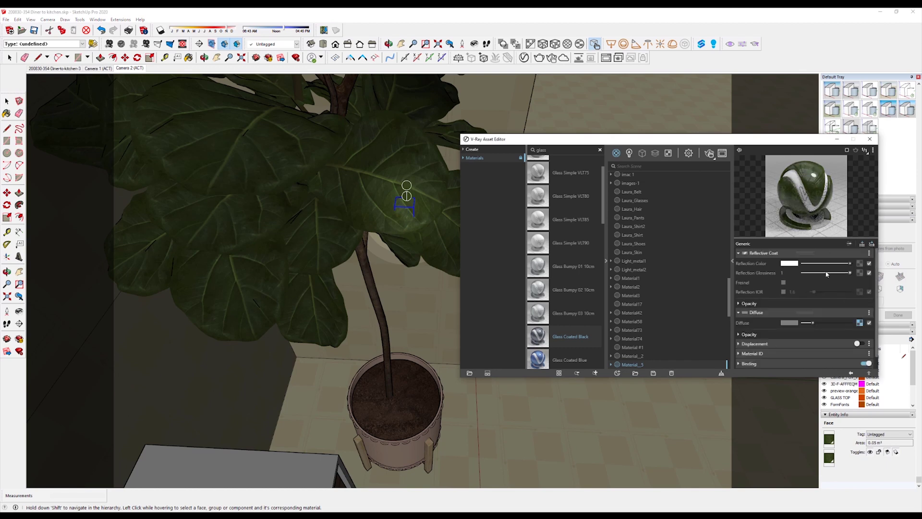
pyautogui.moveTo(826, 274); pyautogui.dragTo(830, 274)
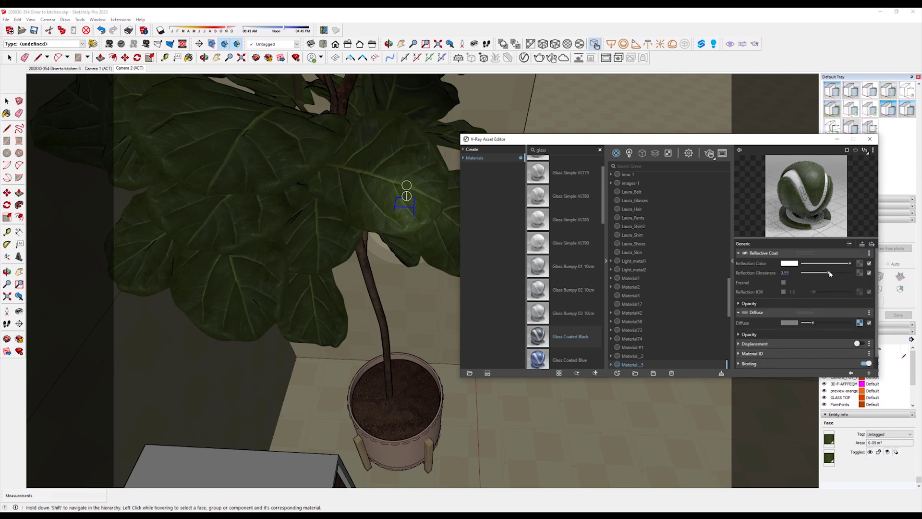
pyautogui.click(860, 320)
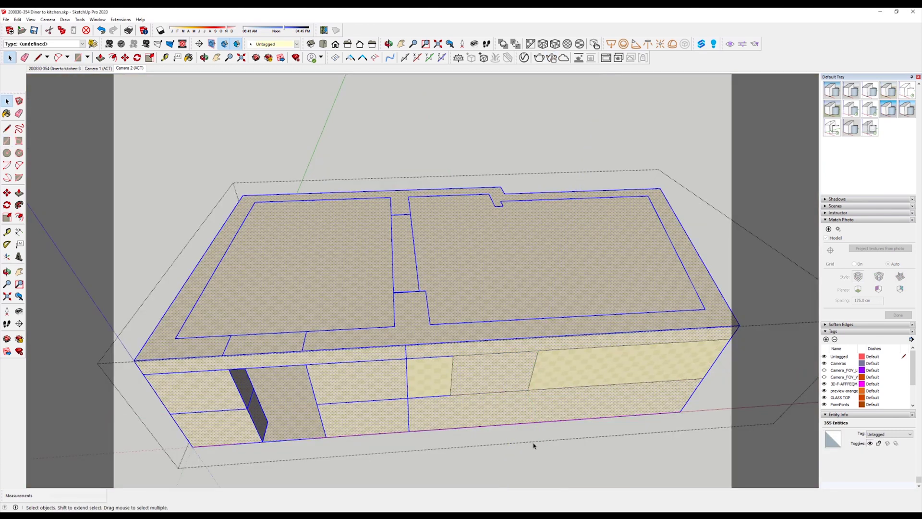
# Push the window face on the front wall inward to form an opening.
pyautogui.press('p')
pyautogui.click(500, 384)
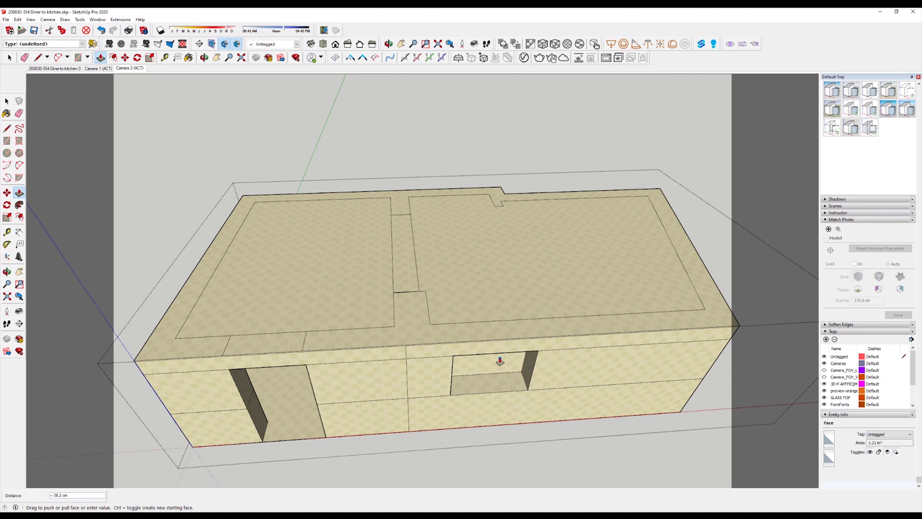
pyautogui.scroll(6, 525, 335)
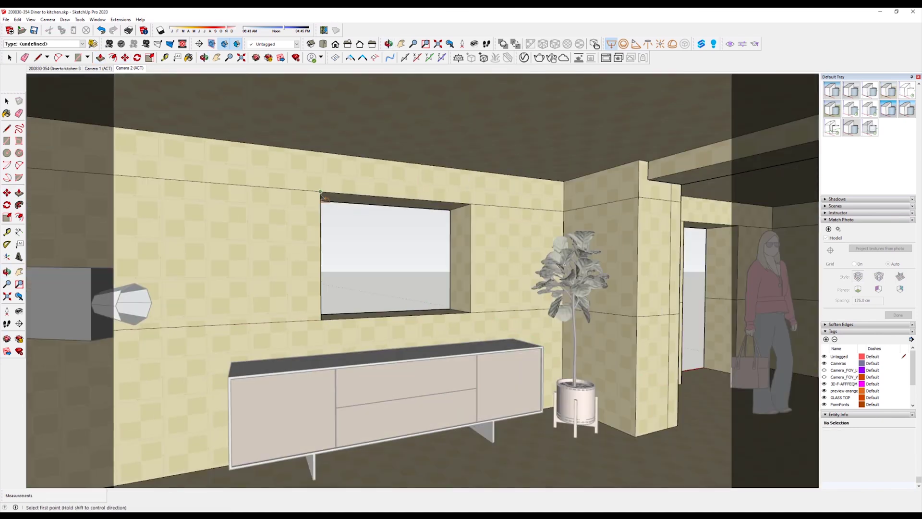
pyautogui.press('space')
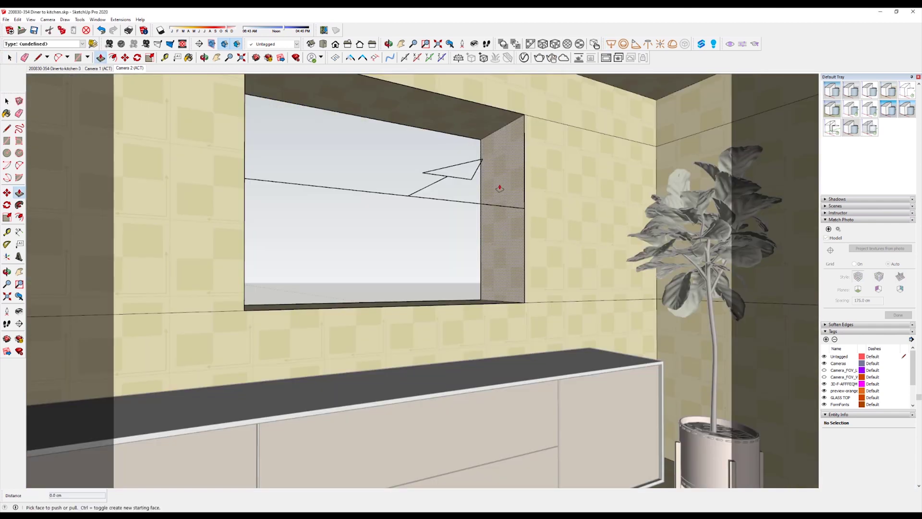
# Deepen the window reveal to 36.4 cm; set Rectangle Light#2 to U 62.4, intensity 90, invisible.
pyautogui.click(540, 192)
pyautogui.scroll(3, 542, 197)
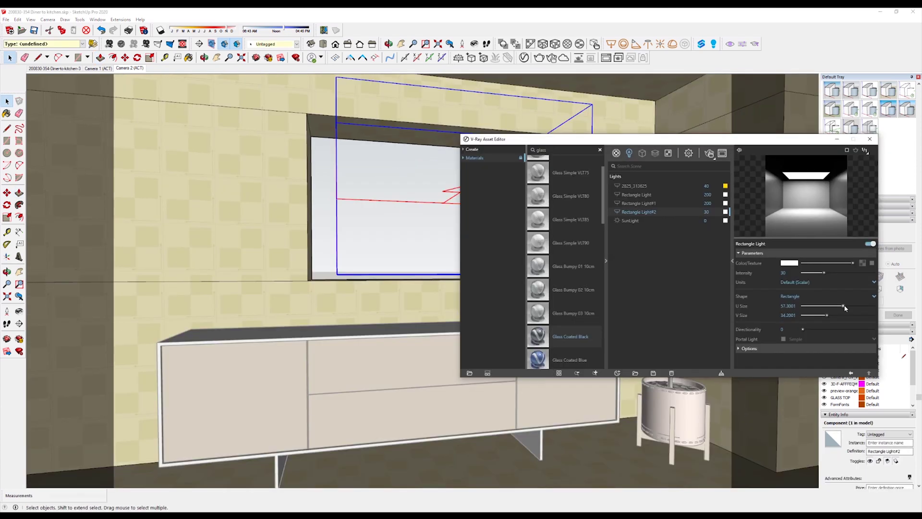
pyautogui.moveTo(845, 307); pyautogui.dragTo(848, 304)
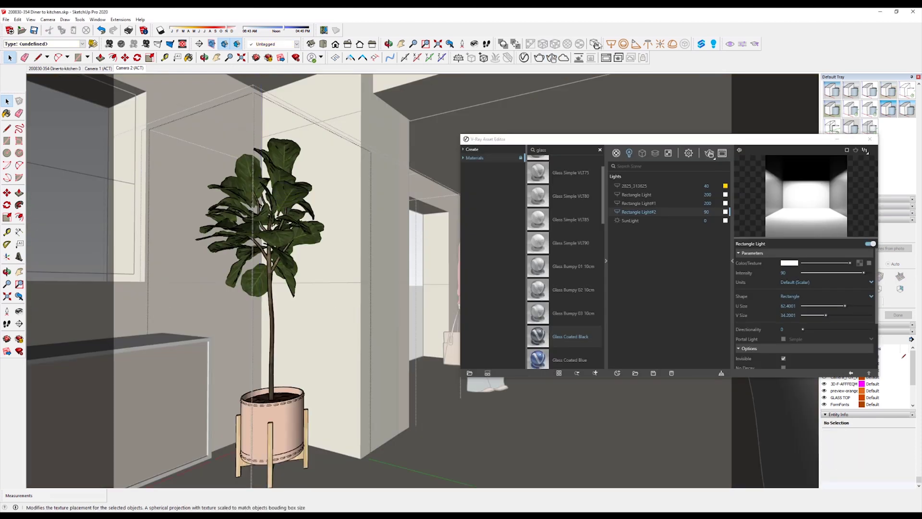
pyautogui.click(596, 45)
# Set the leaf material's diffuse texture gamma to 0.79.
pyautogui.click(288, 199)
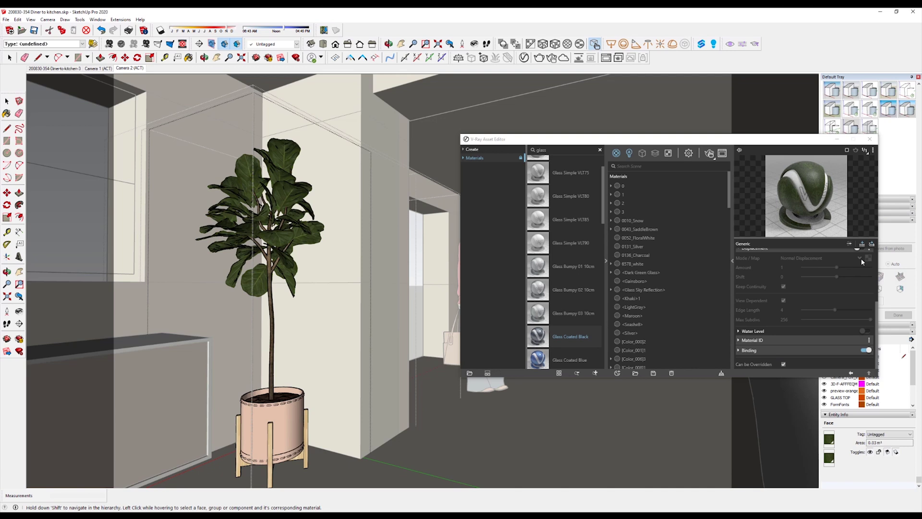
pyautogui.scroll(4, 811, 336)
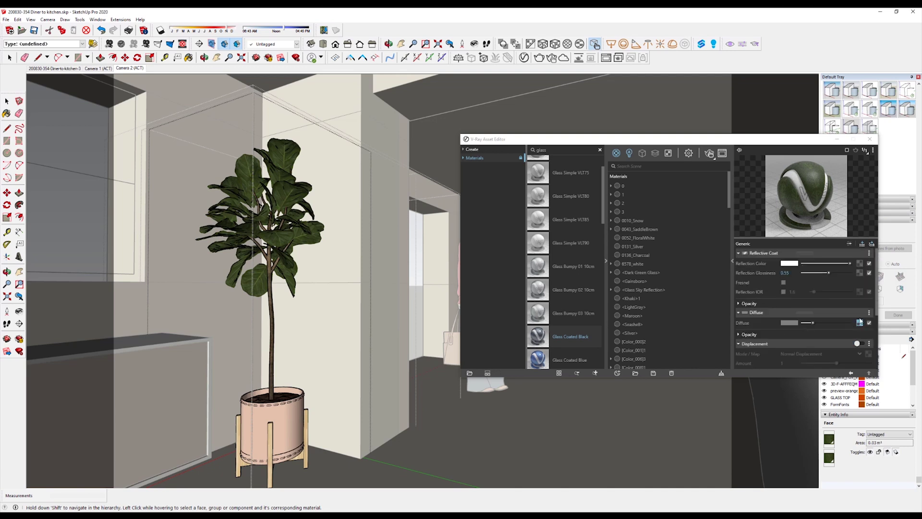
pyautogui.click(859, 323)
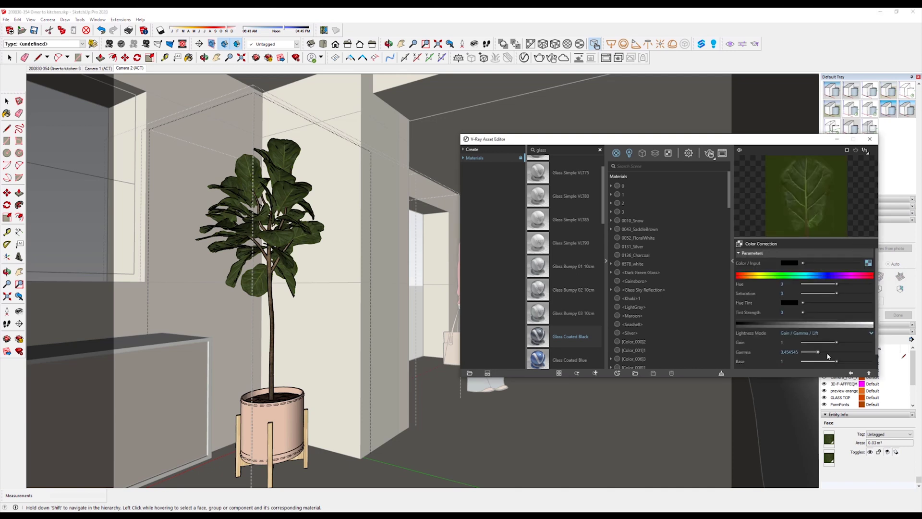
pyautogui.click(826, 353)
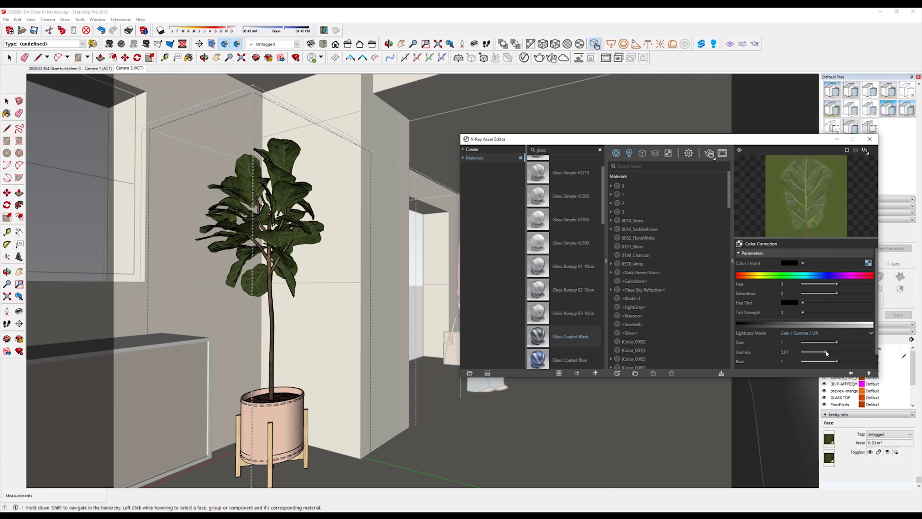
pyautogui.click(833, 352)
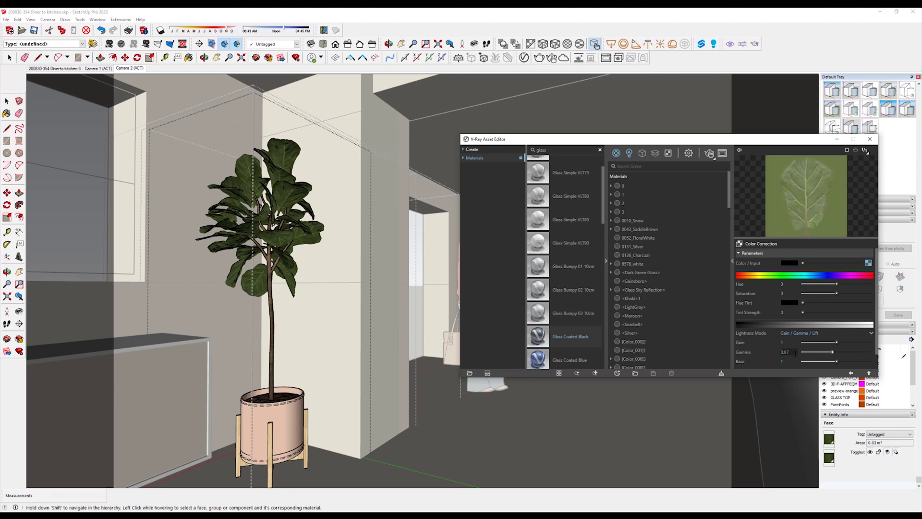
pyautogui.click(785, 352)
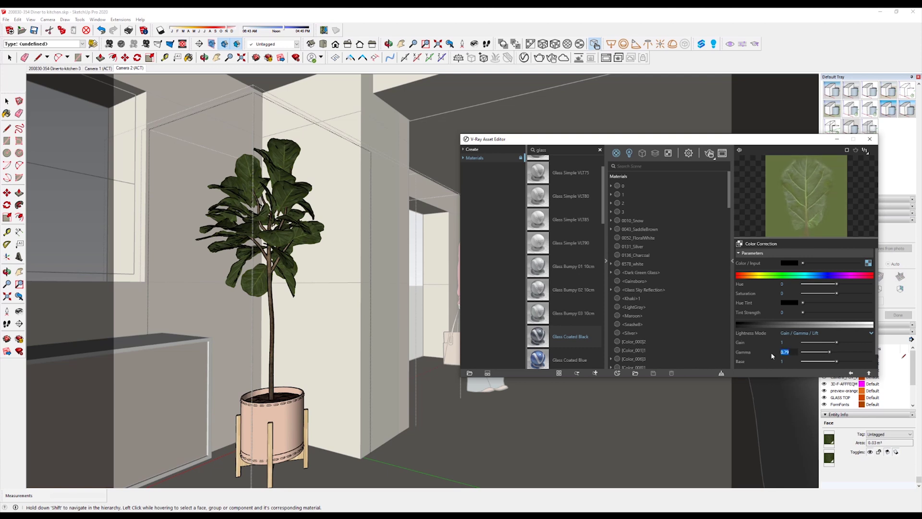
# Re-pick the leaf material Material_5 from the plant and close the asset editor.
pyautogui.moveTo(326, 268); pyautogui.dragTo(336, 264, button='middle')
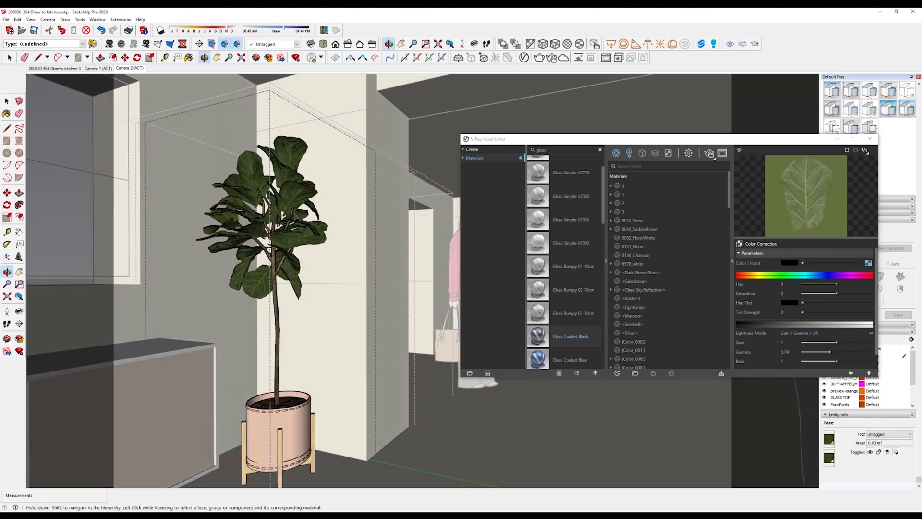
pyautogui.press('space')
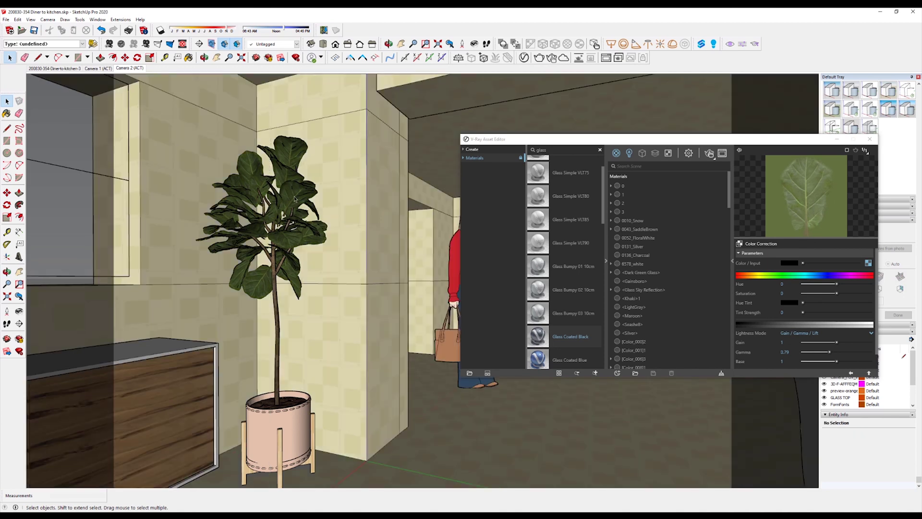
pyautogui.click(295, 199)
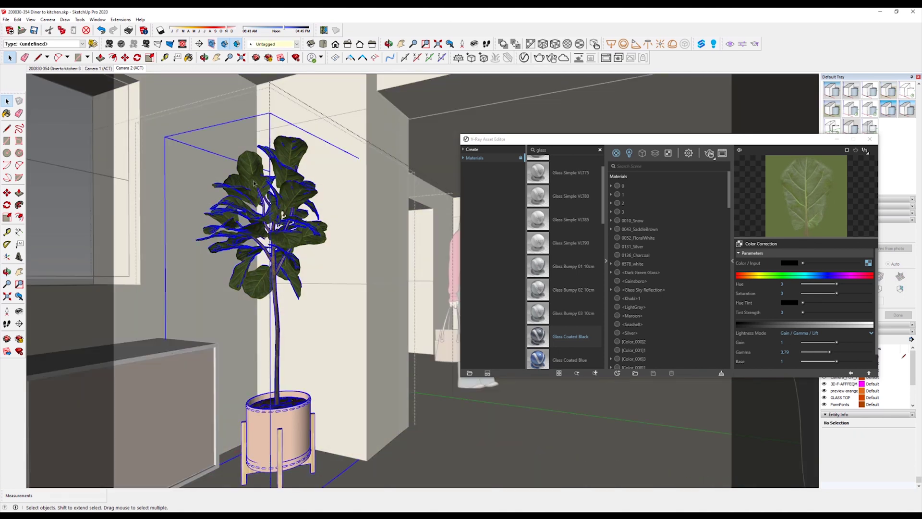
pyautogui.click(254, 183)
pyautogui.press('Escape')
pyautogui.press('p')
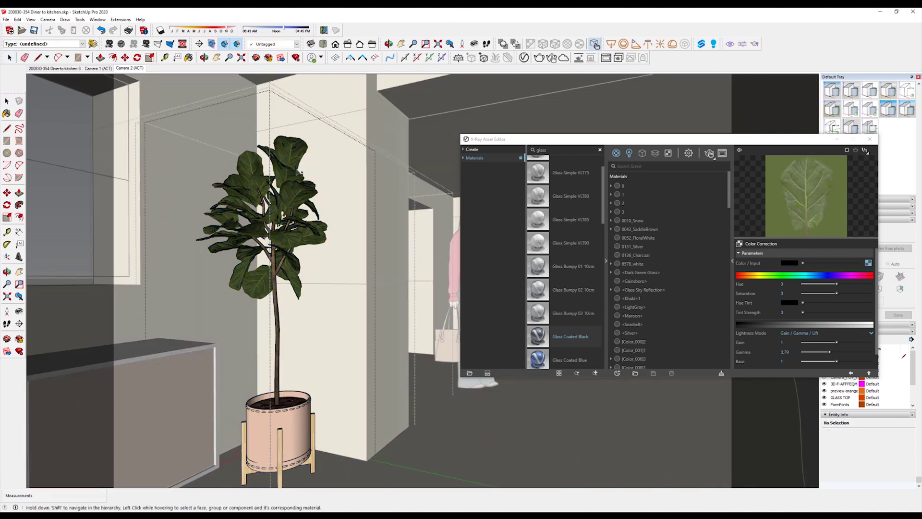
pyautogui.click(248, 176)
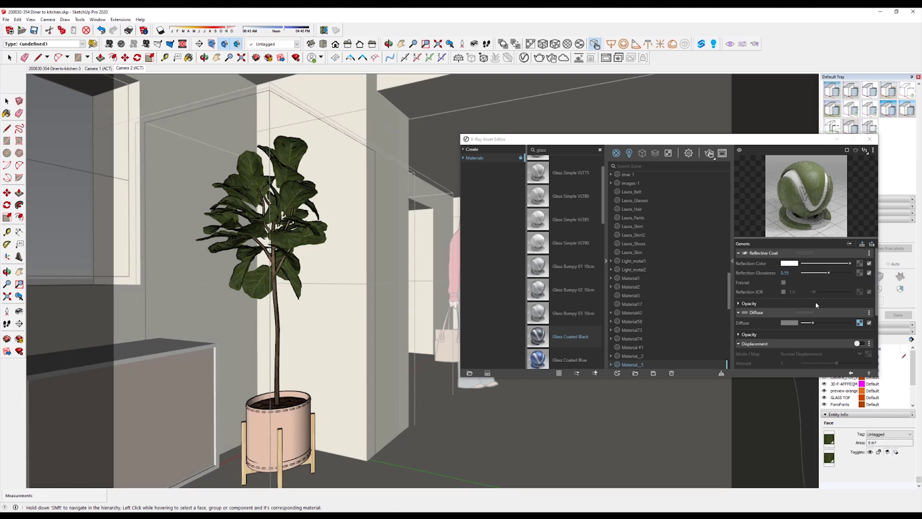
pyautogui.click(870, 139)
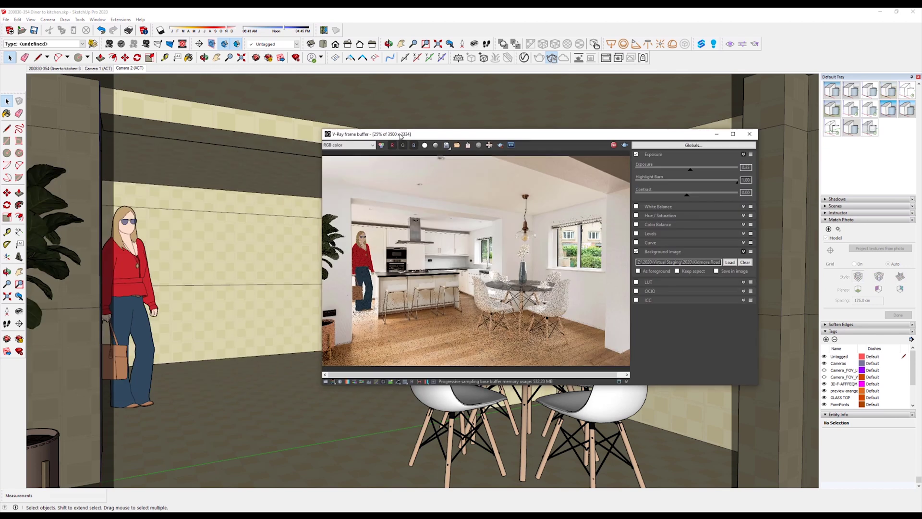
# Inspect the composited render and delete the 2D woman figure.
pyautogui.moveTo(345, 250); pyautogui.dragTo(493, 250, button='middle')
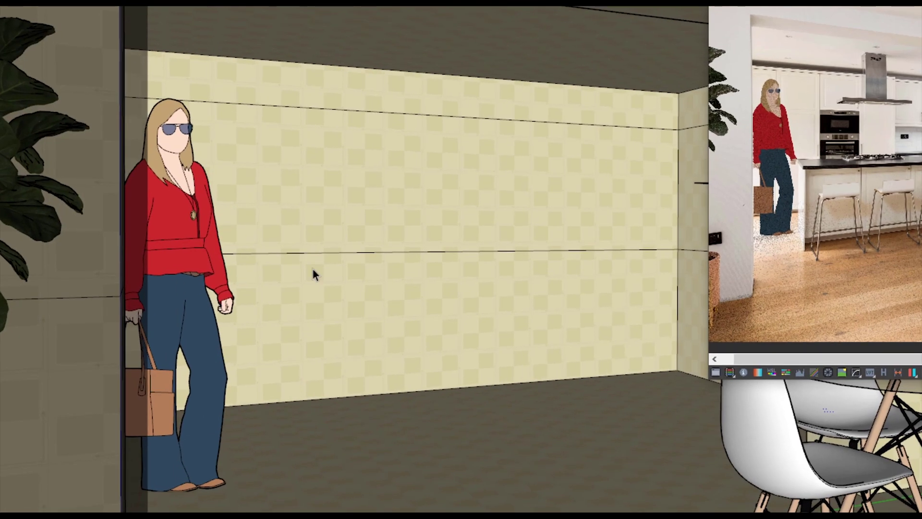
pyautogui.click(179, 285)
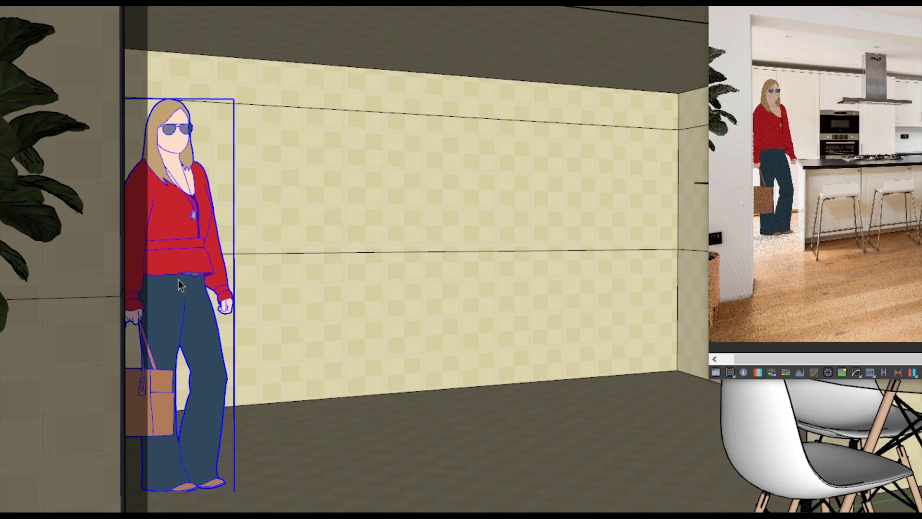
pyautogui.press('Delete')
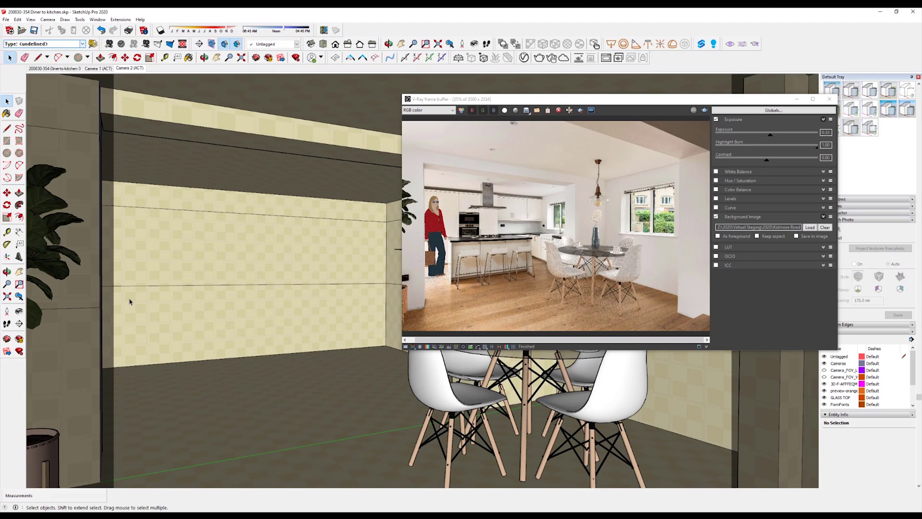